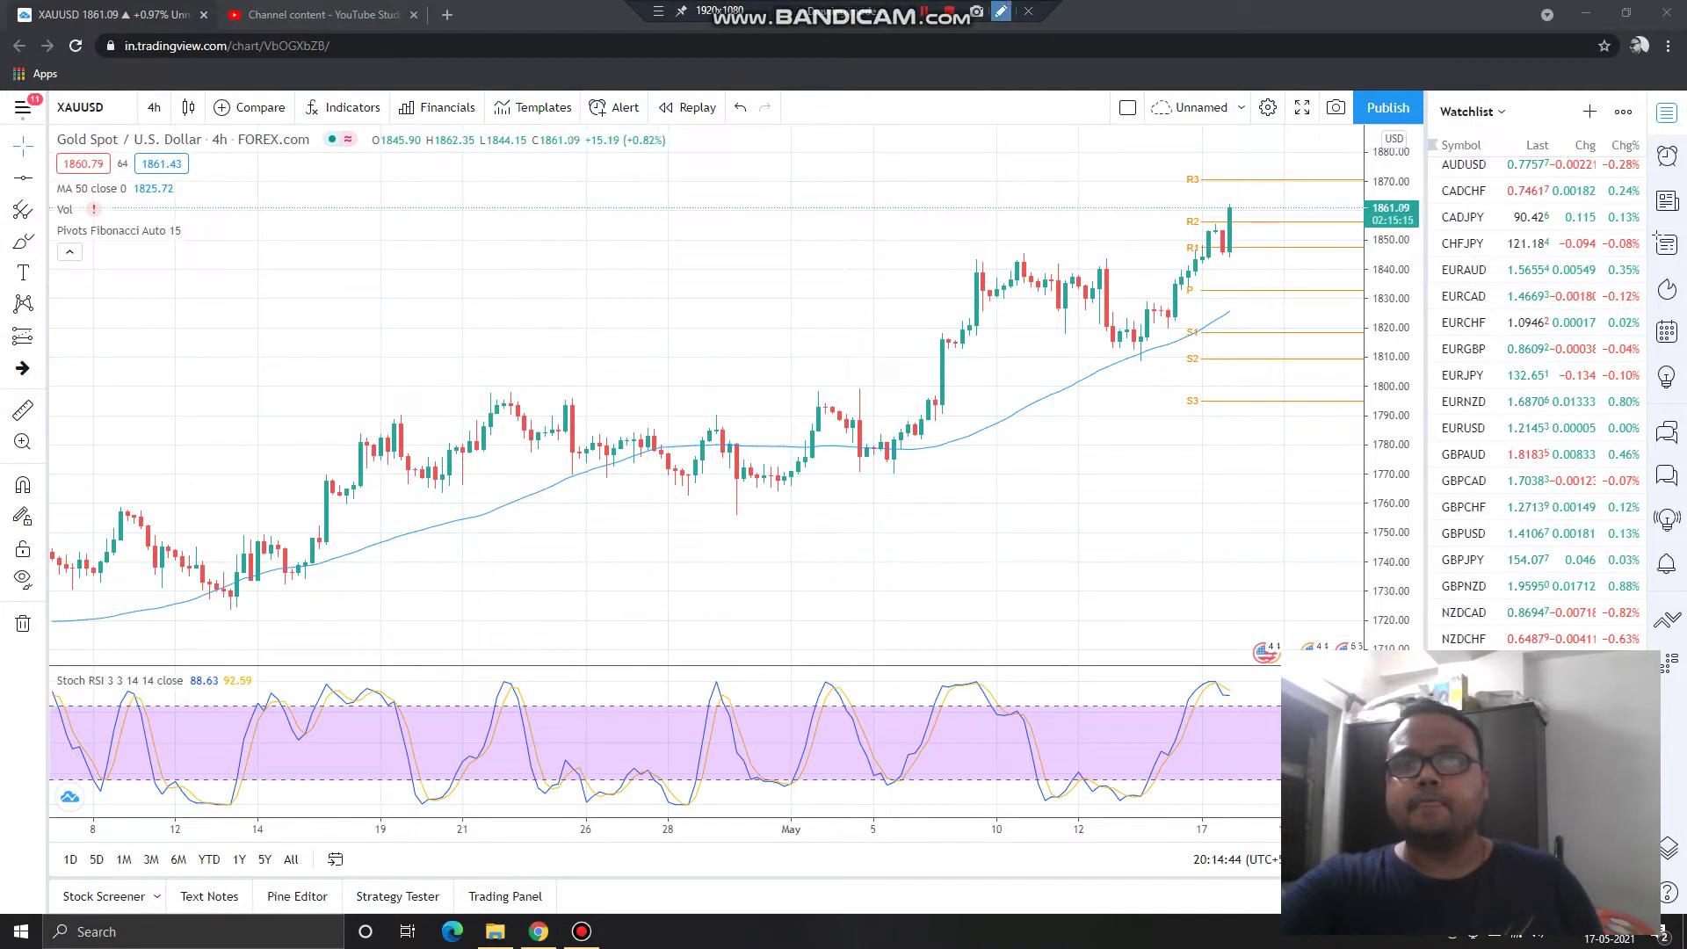
# - Turn on Bandicam's on-screen pen drawing with Ctrl+Shift+D over the XAUUSD 4h chart
pyautogui.hotkey('ctrl', 'shift', 'd')
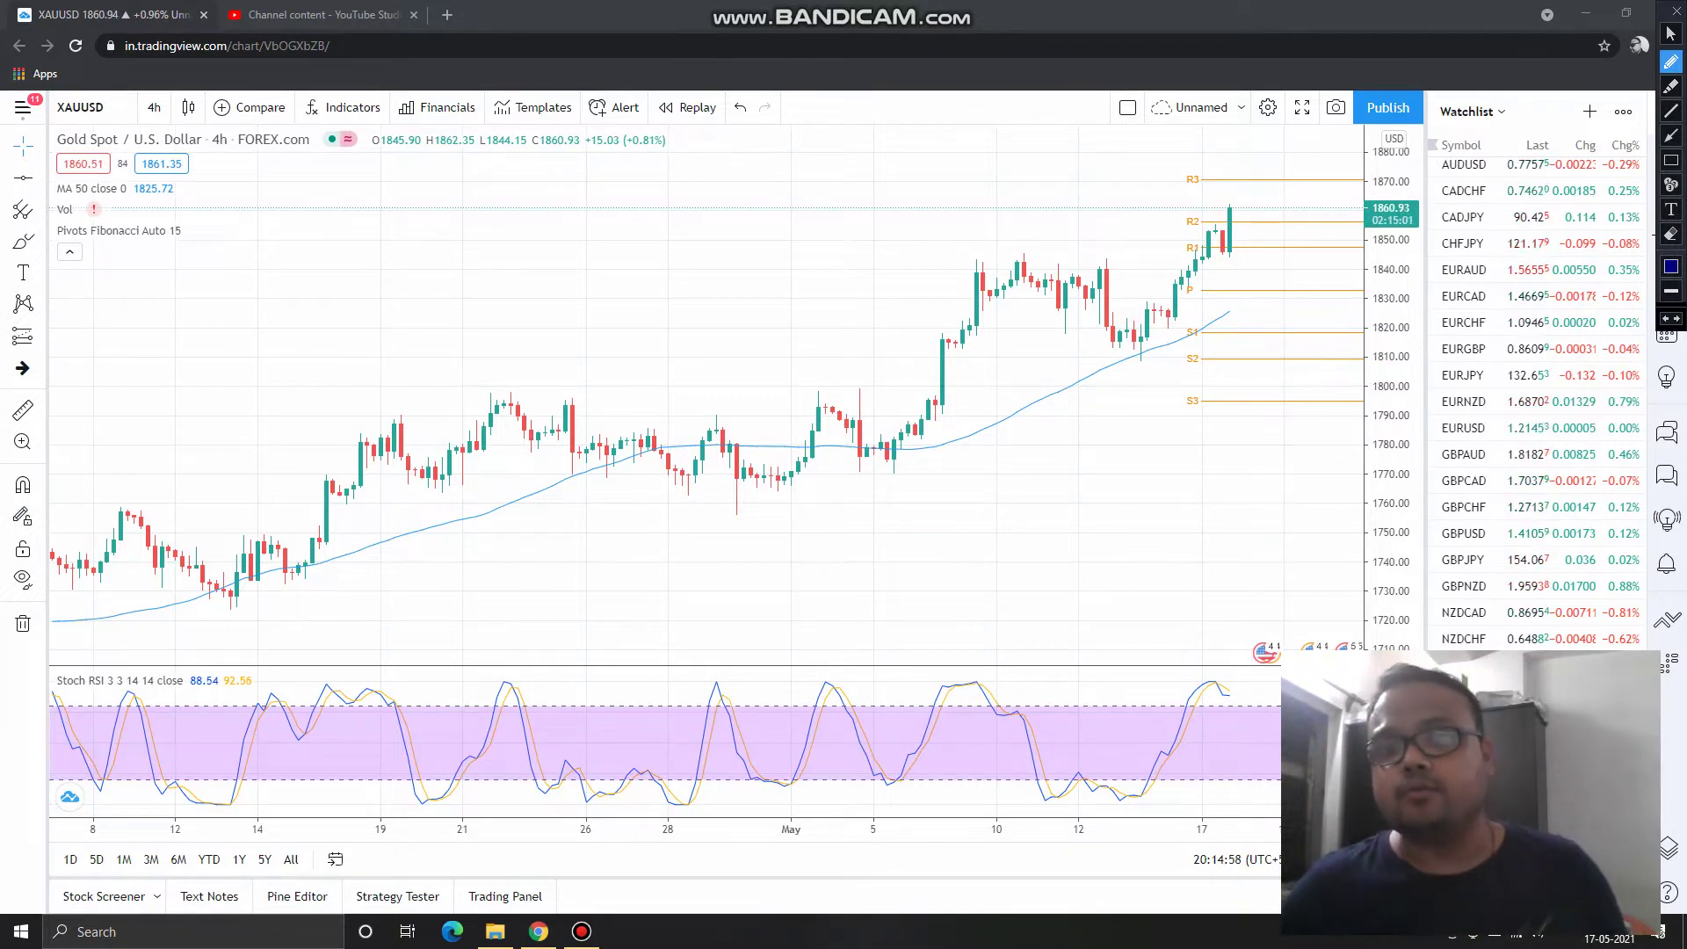
# - Circle the 50 MA touches (April 12, April 14, May 5, near 1810), cross the late-April dip and write A above
pyautogui.moveTo(1143, 345); pyautogui.dragTo(1143, 369)
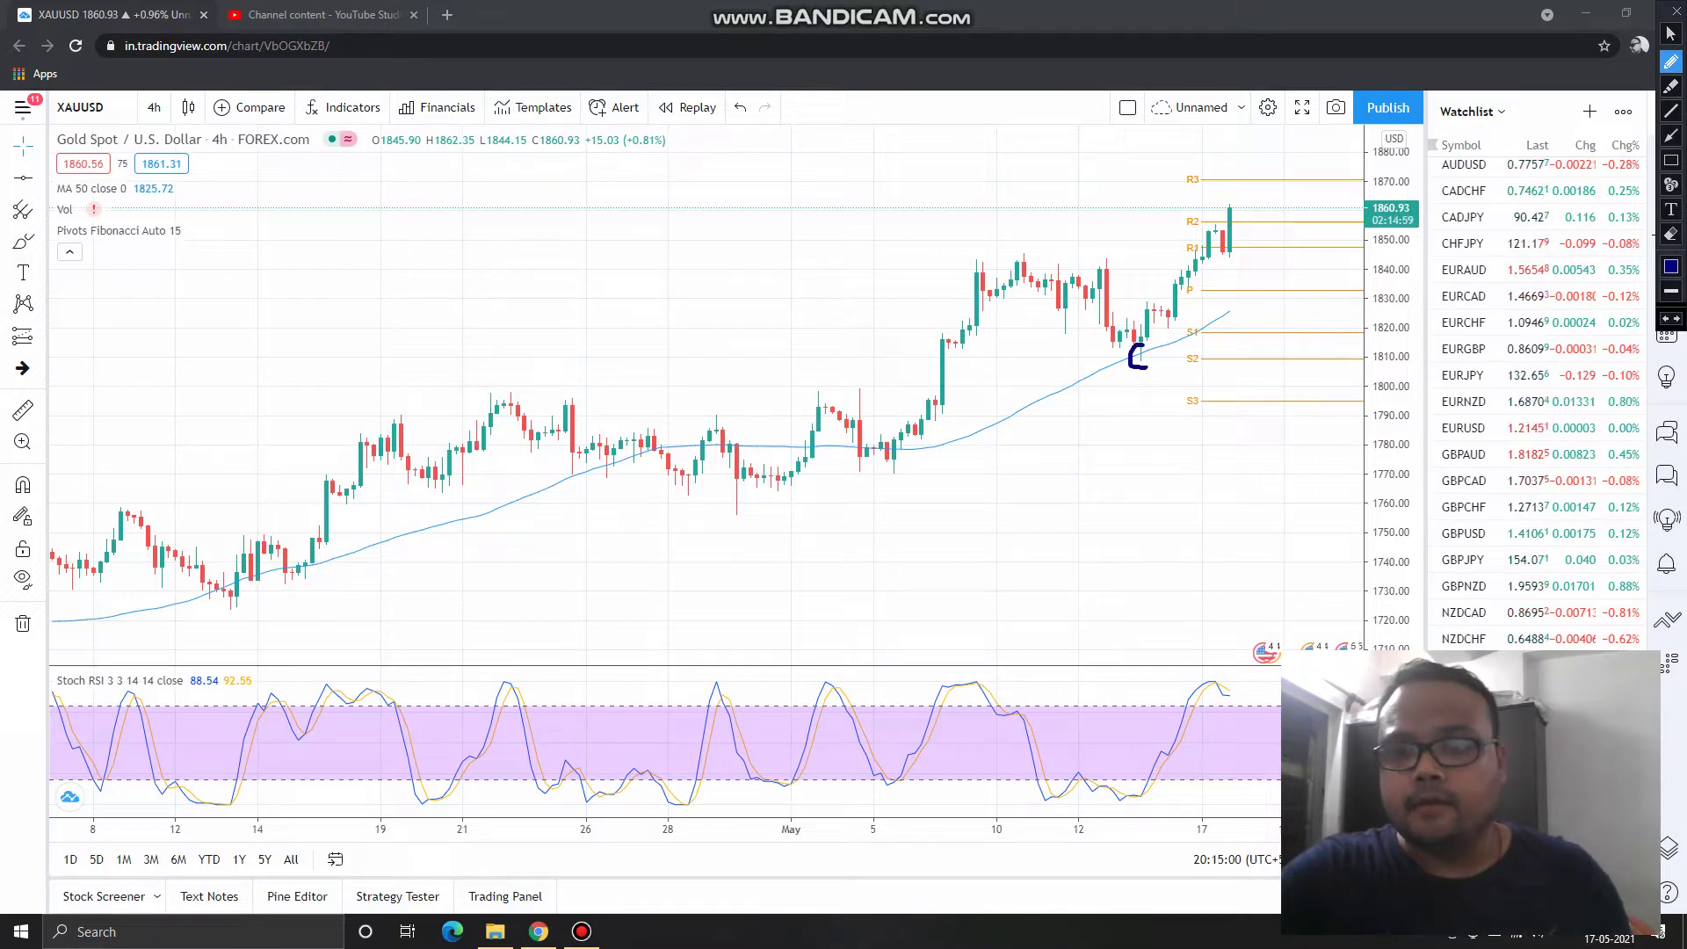
pyautogui.moveTo(879, 443); pyautogui.dragTo(890, 444)
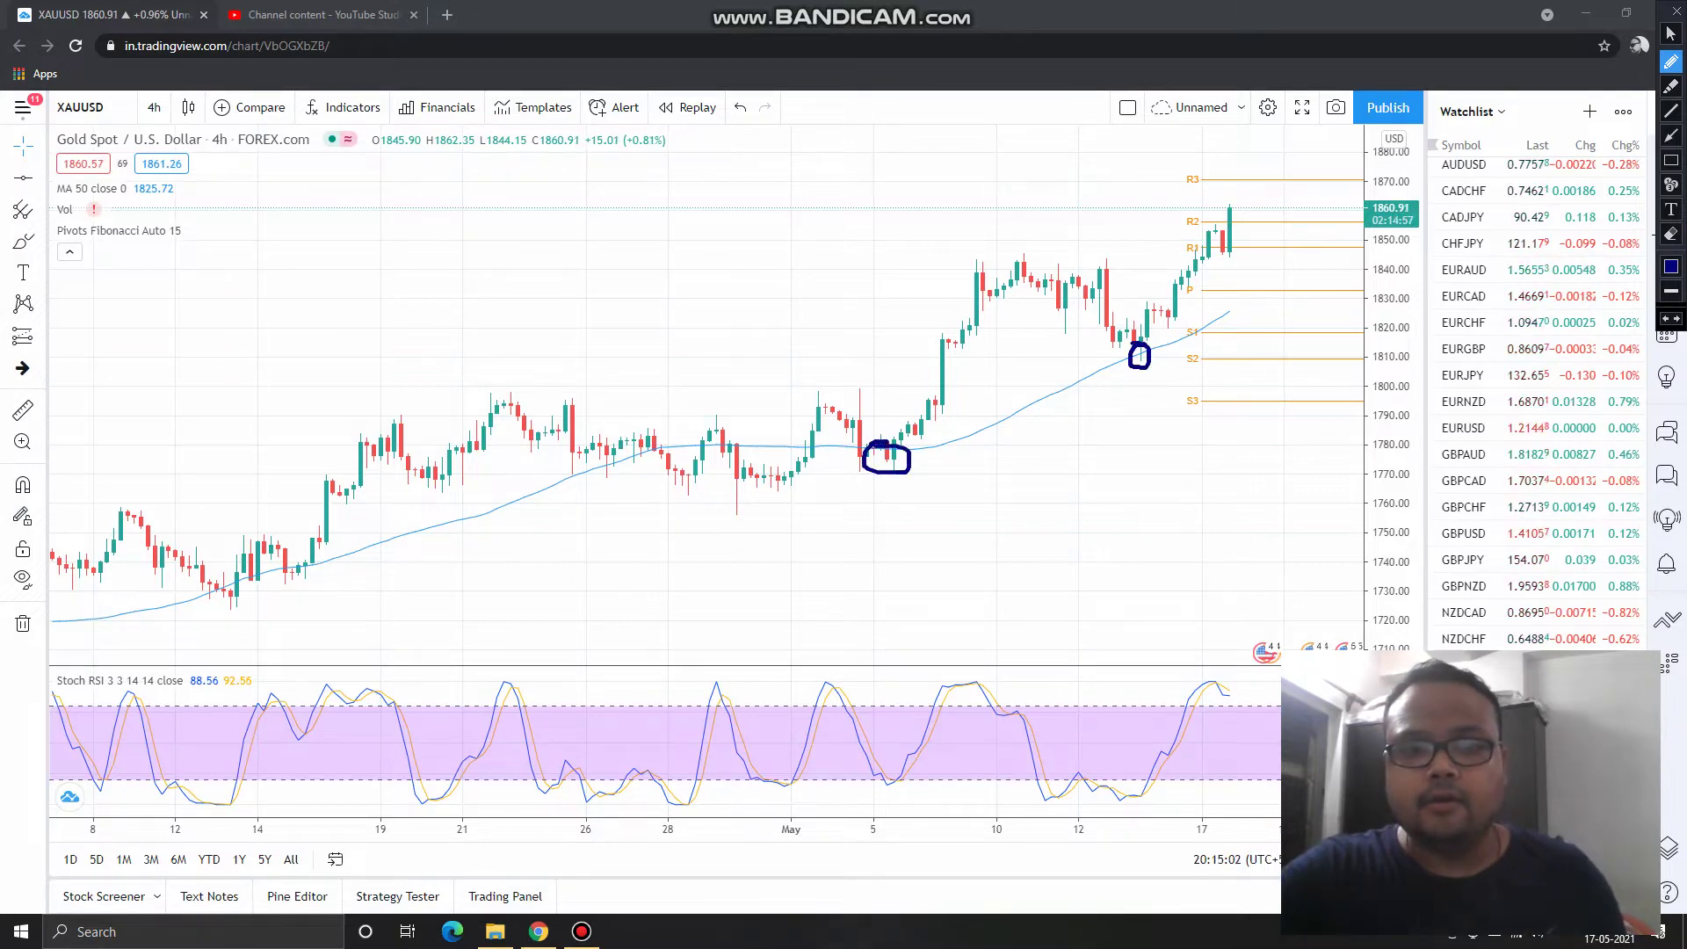
pyautogui.moveTo(670, 431); pyautogui.dragTo(743, 475)
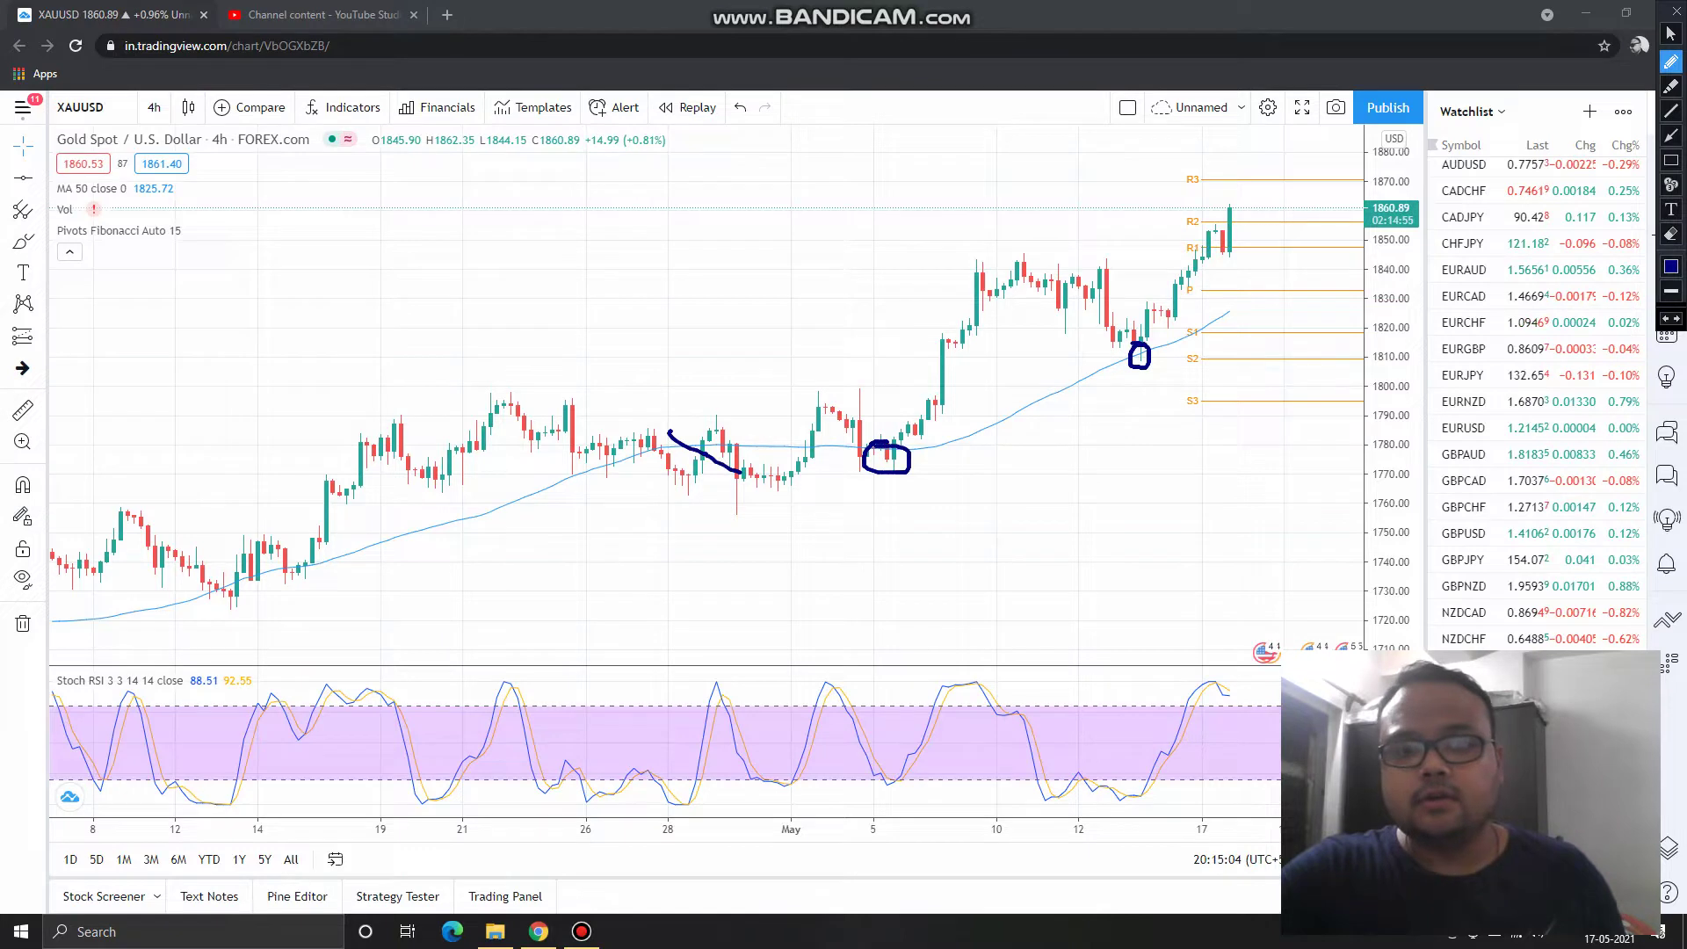
pyautogui.moveTo(596, 463); pyautogui.dragTo(612, 468)
pyautogui.moveTo(298, 548)
pyautogui.mouseDown()
pyautogui.moveTo(290, 572)
pyautogui.moveTo(315, 569)
pyautogui.mouseUp()
pyautogui.moveTo(211, 576); pyautogui.dragTo(207, 578)
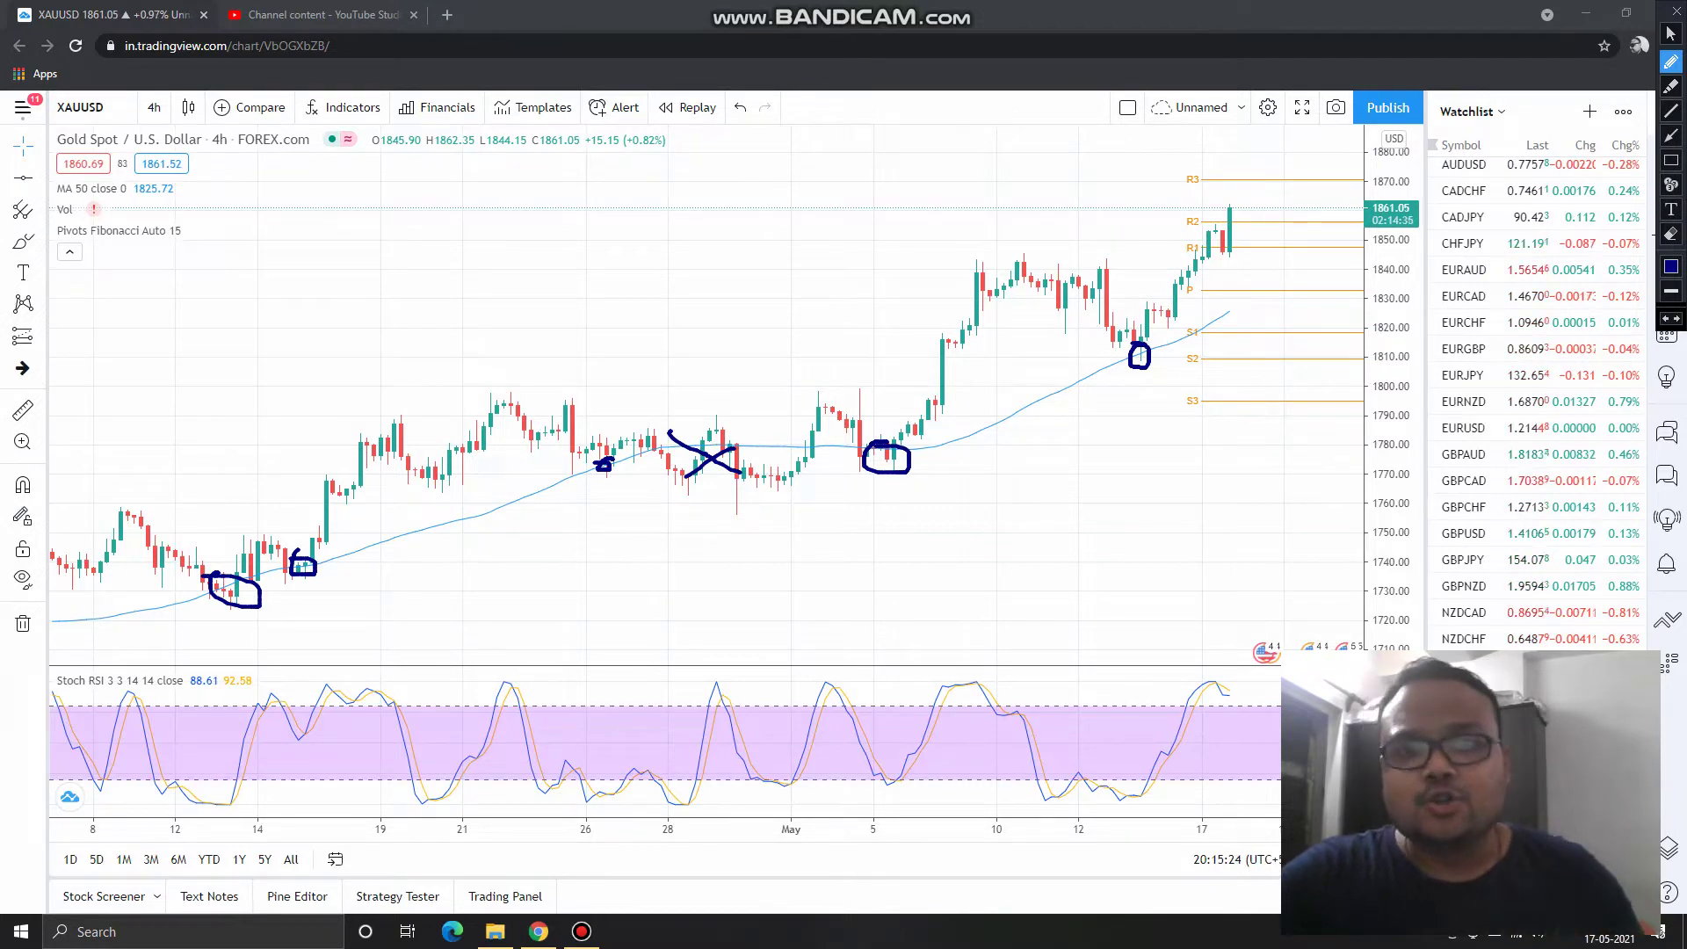
pyautogui.moveTo(809, 207)
pyautogui.mouseDown()
pyautogui.moveTo(797, 276)
pyautogui.moveTo(864, 207)
pyautogui.moveTo(889, 237)
pyautogui.moveTo(906, 192)
pyautogui.mouseUp()
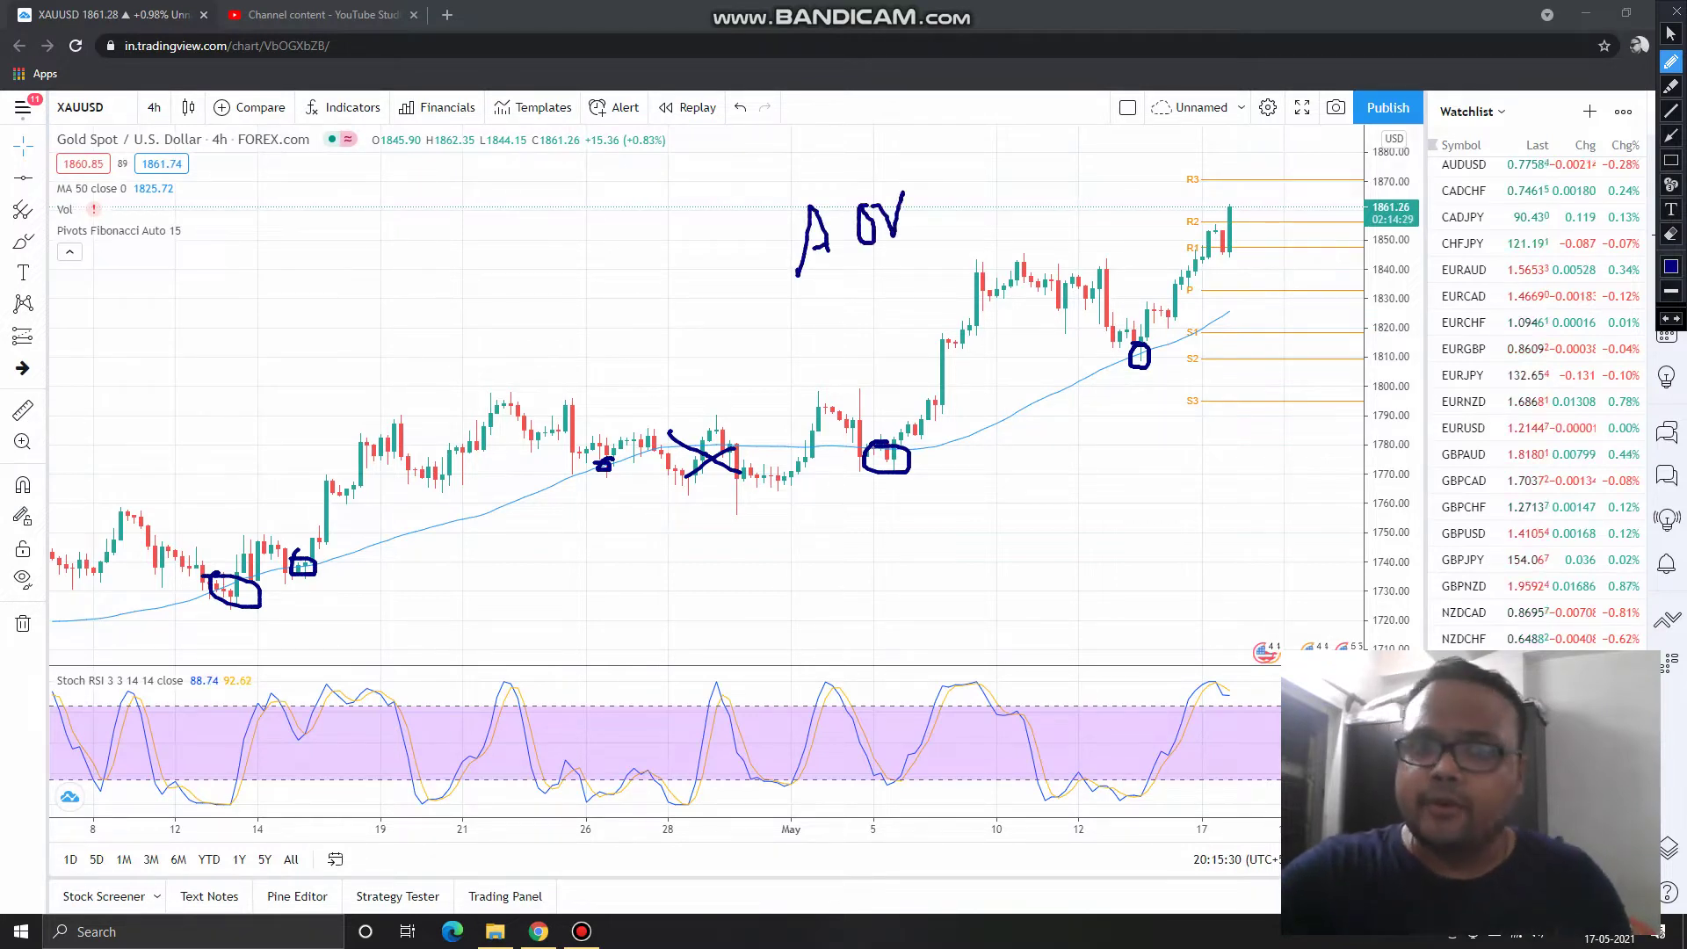
# - Sketch a rising line above the April candles, a falling line below them, and a rising line below May
pyautogui.moveTo(486, 314); pyautogui.dragTo(640, 261)
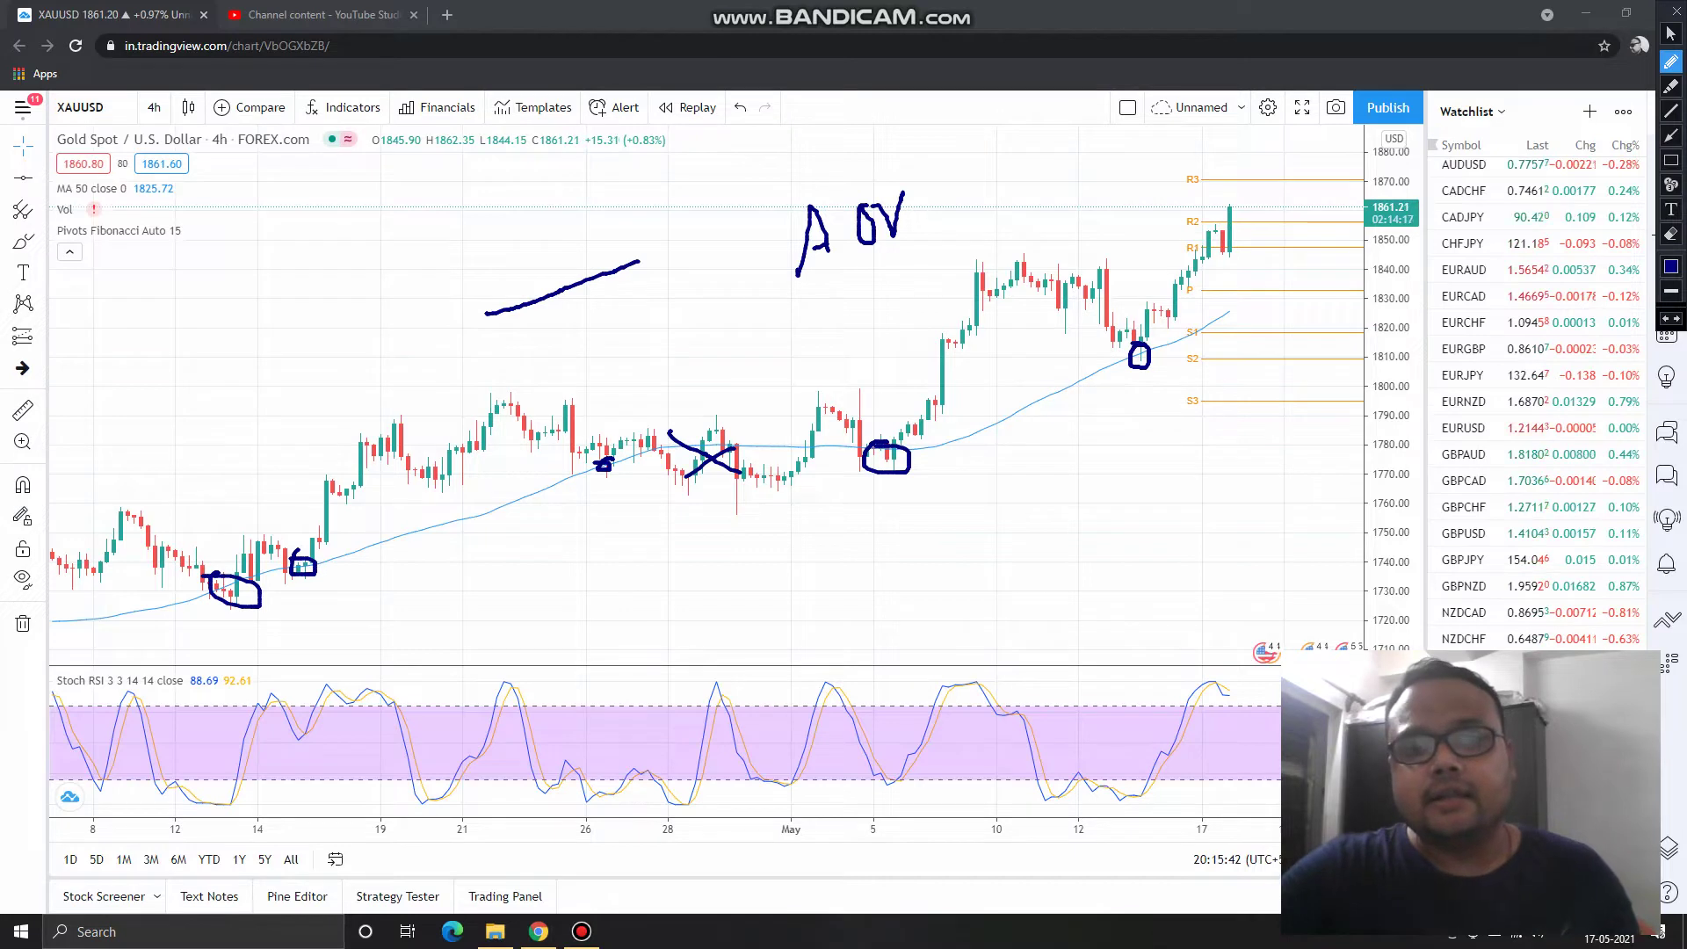
pyautogui.moveTo(568, 527); pyautogui.dragTo(662, 629)
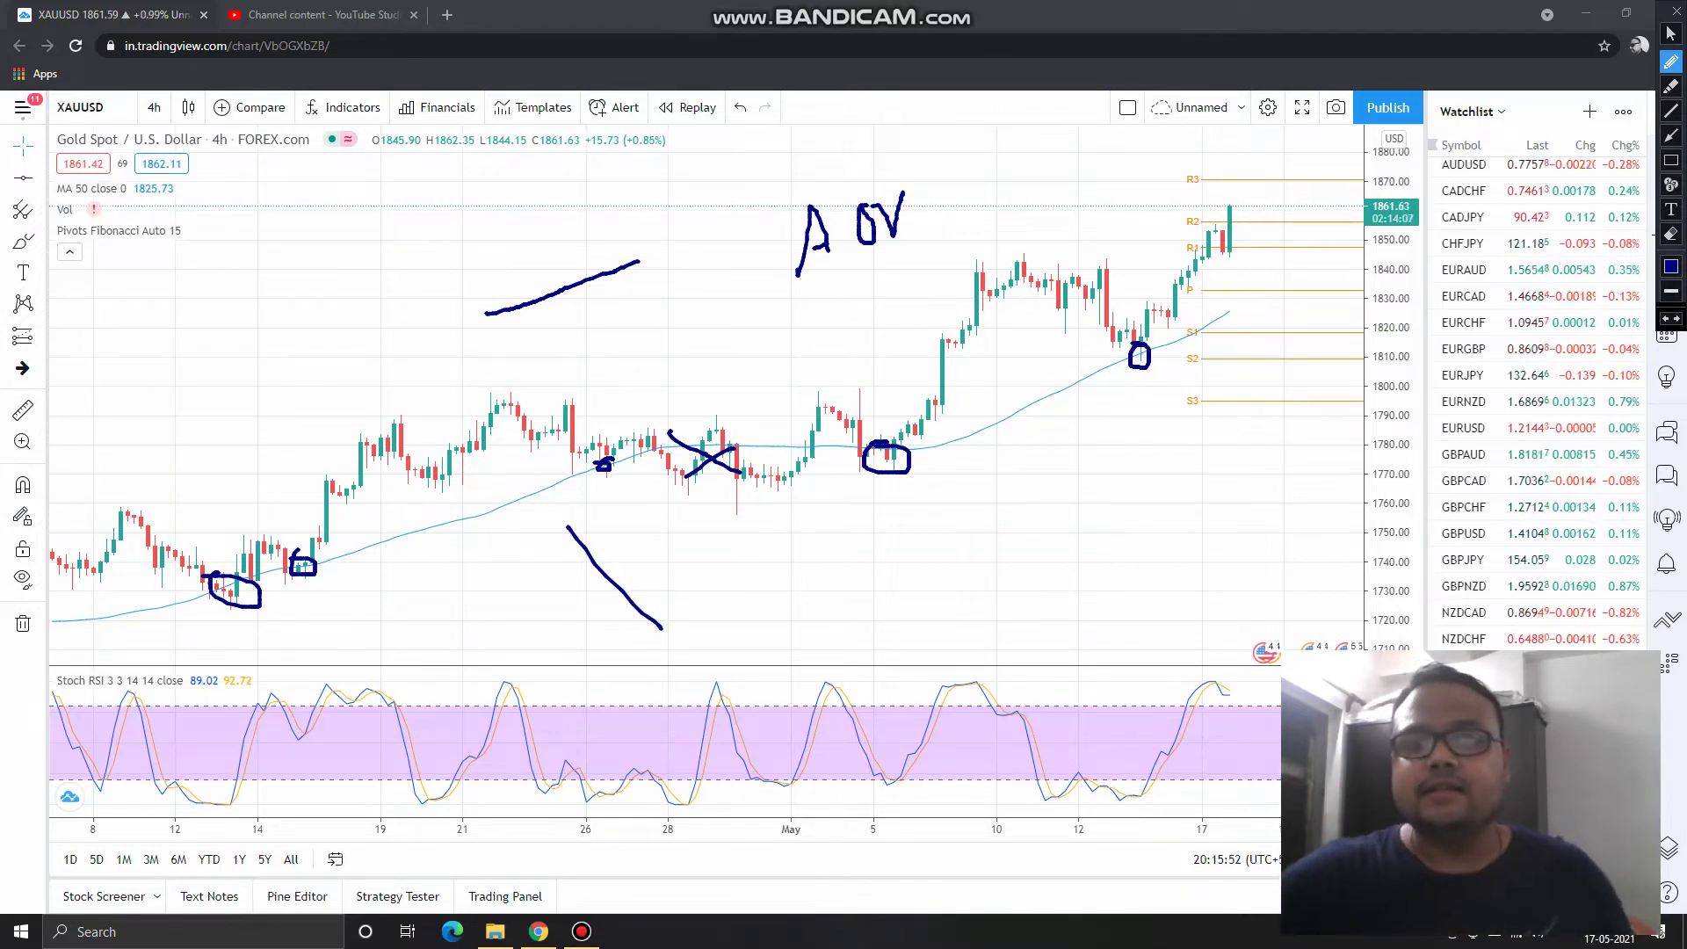
pyautogui.moveTo(793, 619); pyautogui.dragTo(1006, 537)
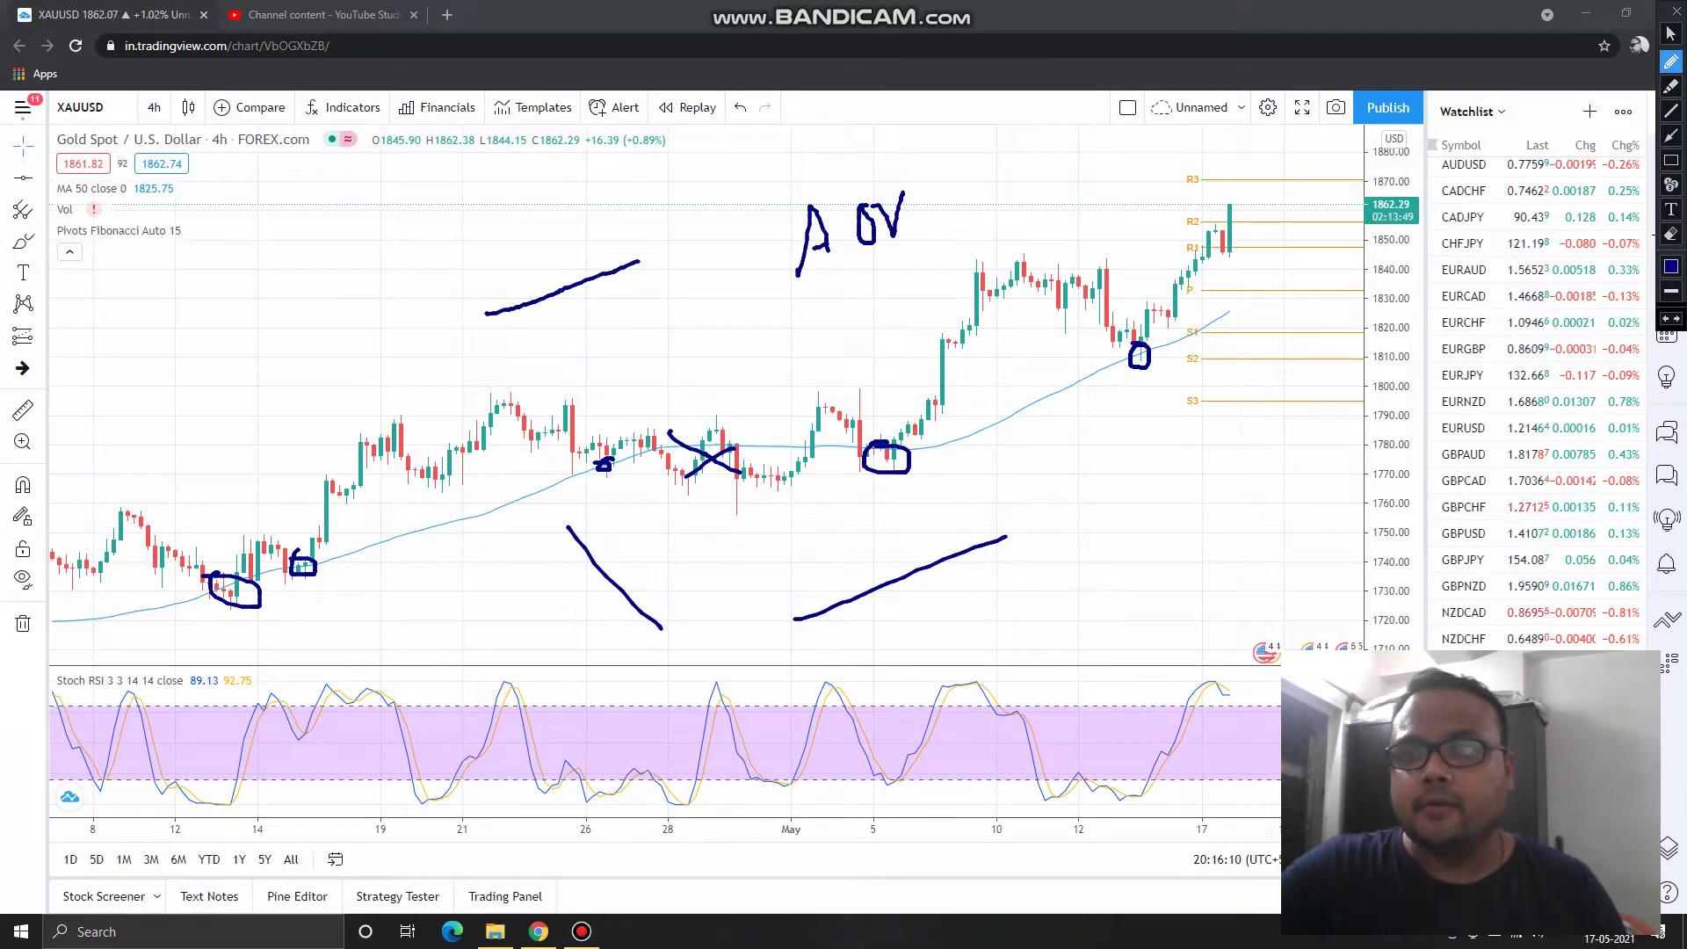
# - Clear the earlier ink, then circle the latest rally candles near 1860 and add an arrow pointing at them
pyautogui.press('Escape')
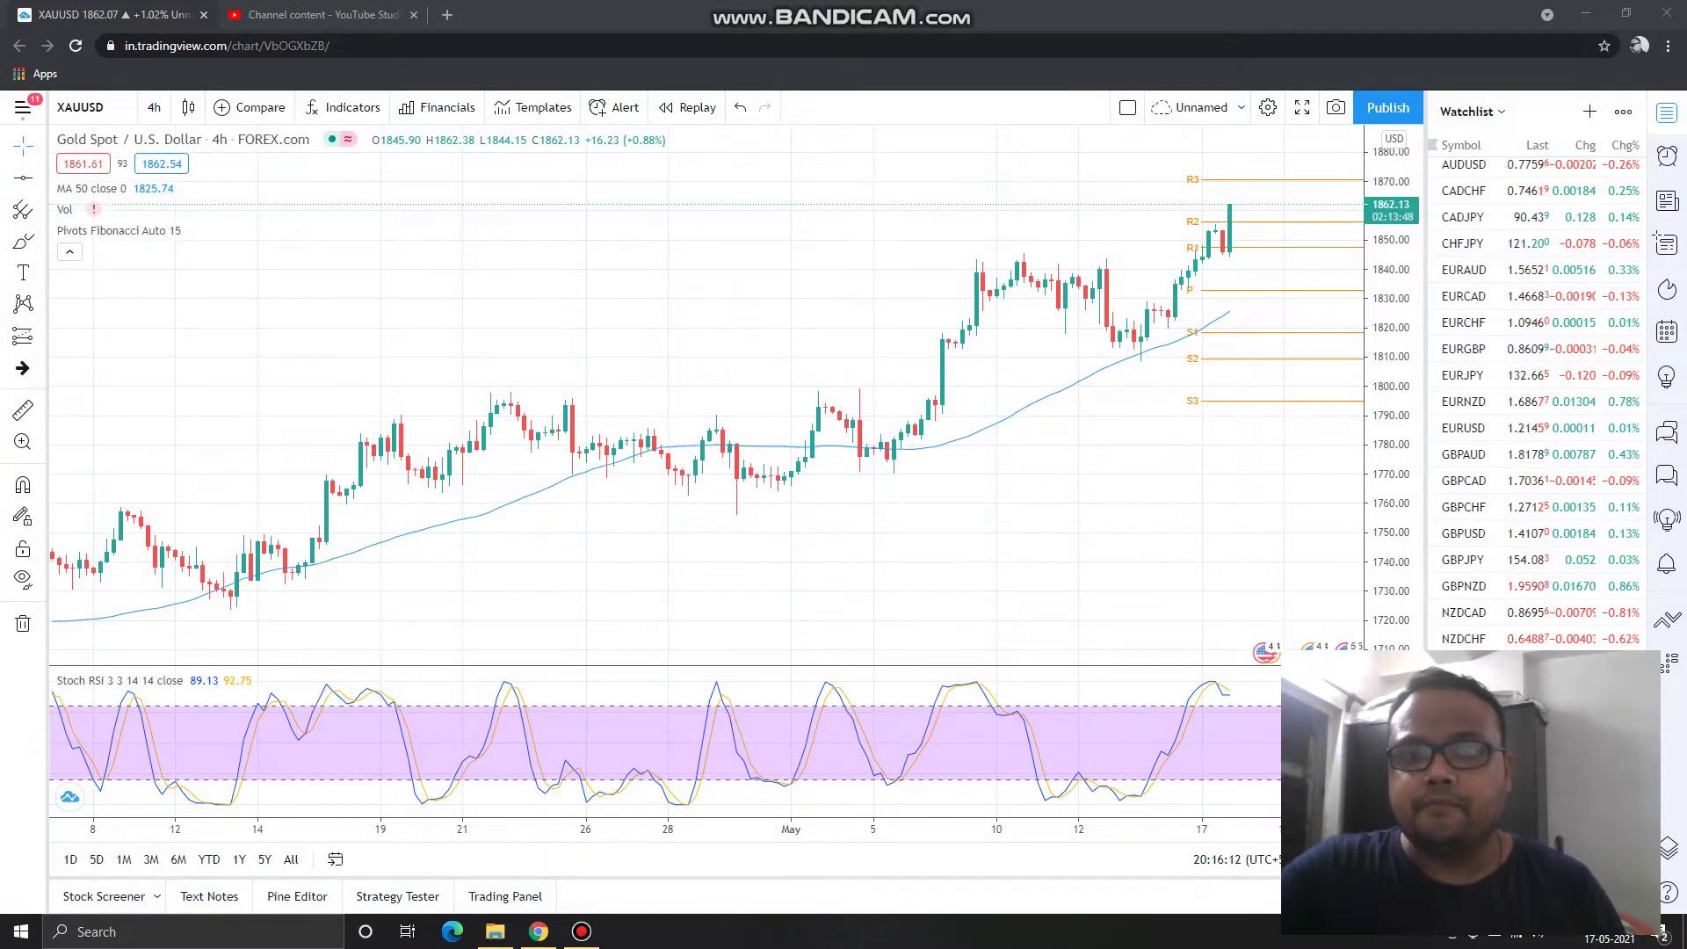
pyautogui.click(1001, 11)
pyautogui.moveTo(1241, 191)
pyautogui.mouseDown()
pyautogui.moveTo(1187, 230)
pyautogui.moveTo(1234, 259)
pyautogui.moveTo(1260, 204)
pyautogui.mouseUp()
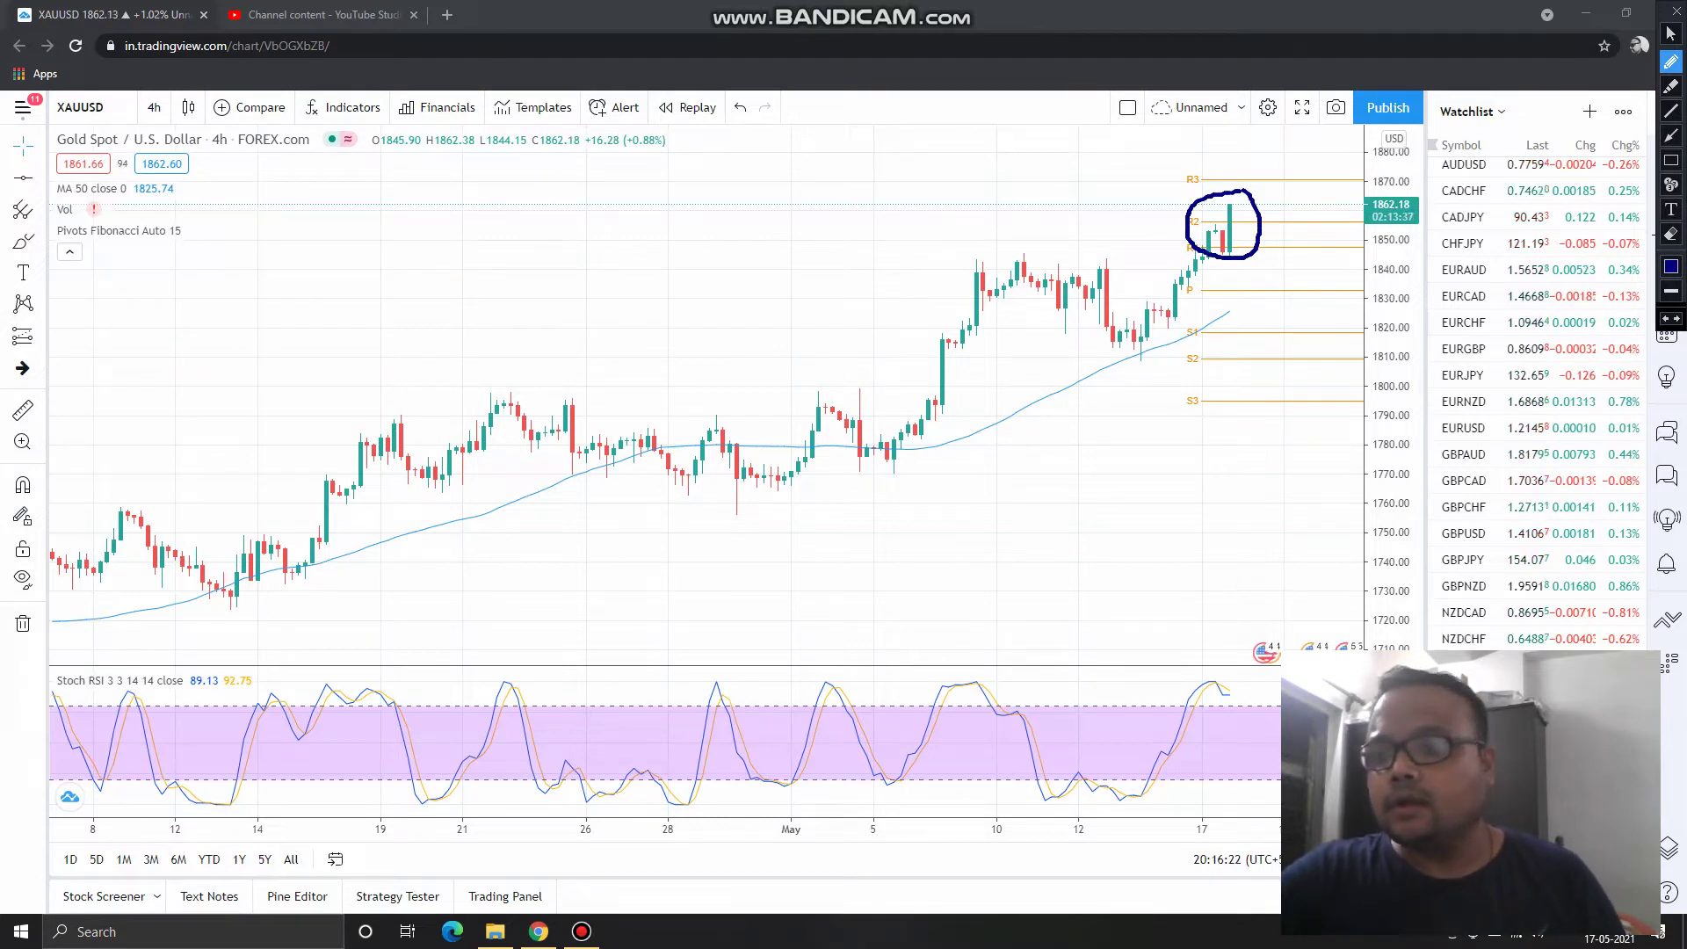
pyautogui.moveTo(1272, 215); pyautogui.dragTo(1292, 215)
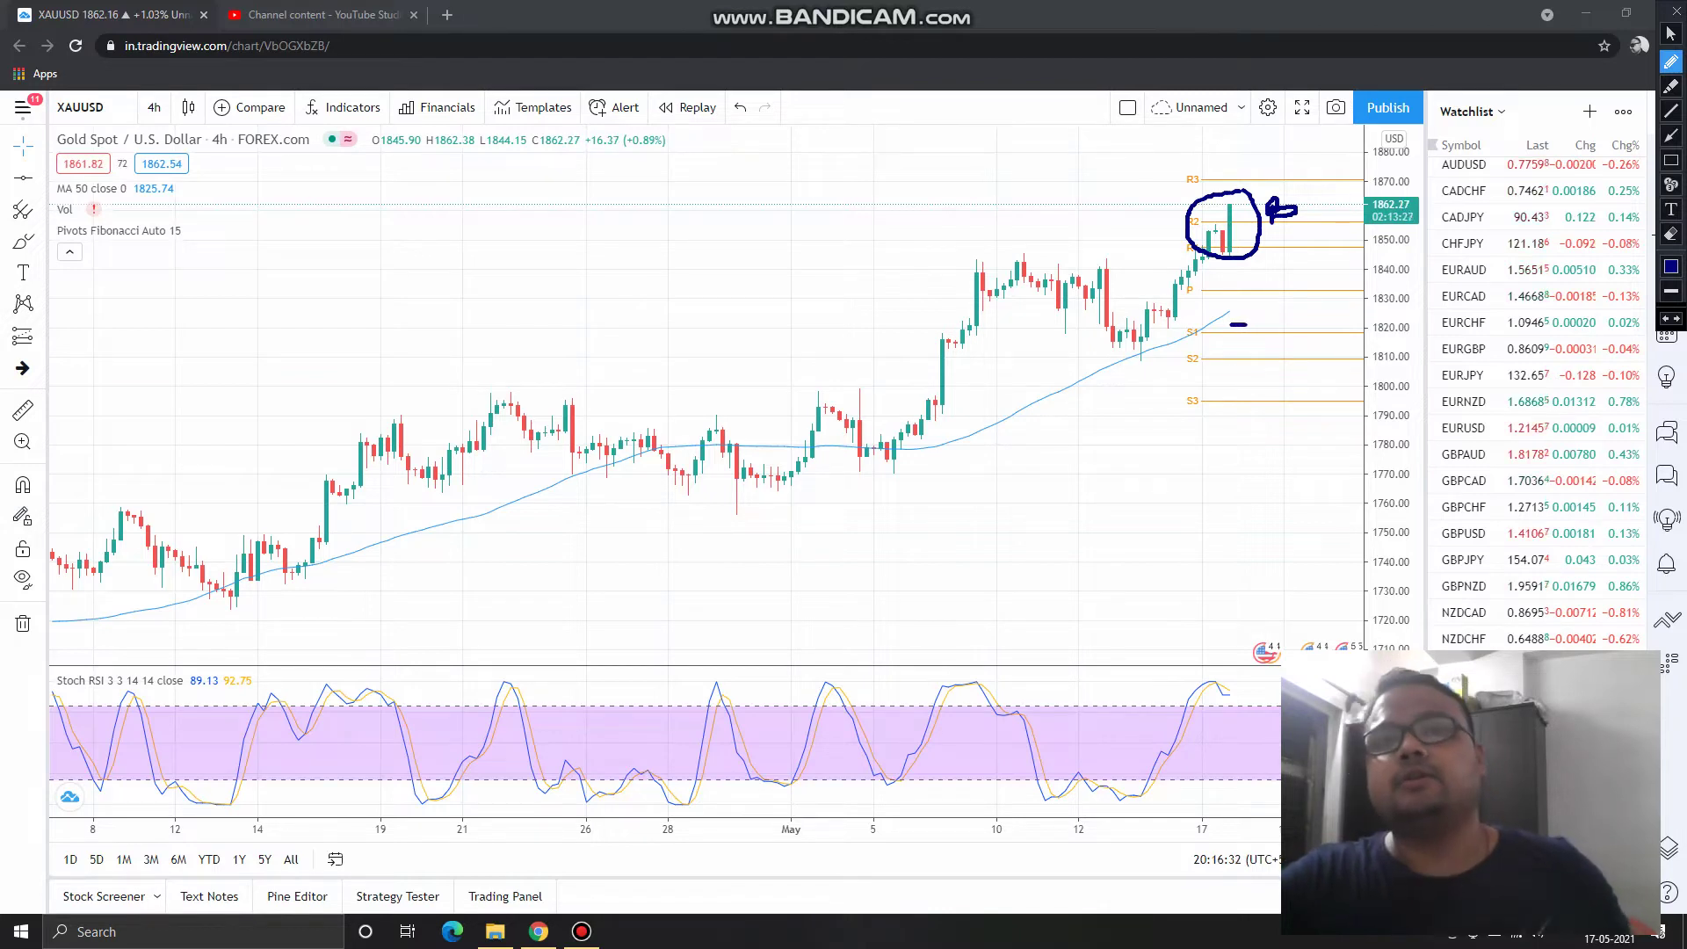
# - Draw a downward arrow toward 1820 and sketch a rising line with arches along the bottom right
pyautogui.moveTo(1232, 259); pyautogui.dragTo(1231, 311)
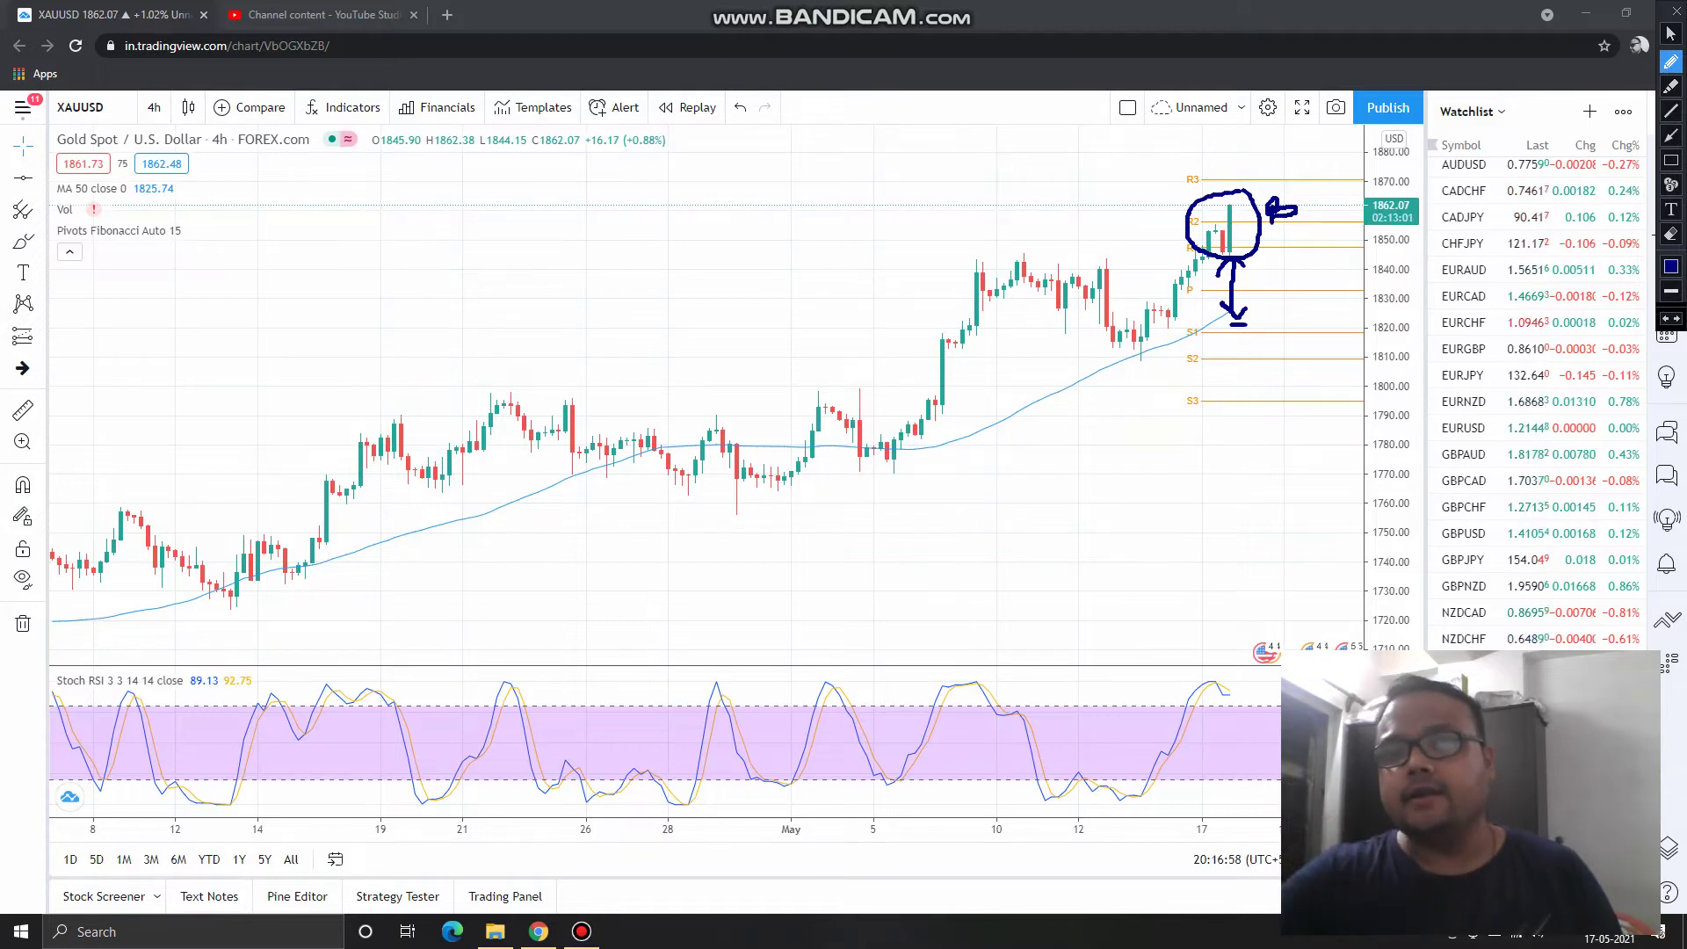
pyautogui.moveTo(929, 620); pyautogui.dragTo(1166, 518)
pyautogui.moveTo(1255, 632)
pyautogui.mouseDown()
pyautogui.moveTo(1259, 606)
pyautogui.moveTo(1316, 605)
pyautogui.moveTo(1324, 571)
pyautogui.moveTo(1362, 589)
pyautogui.moveTo(1414, 523)
pyautogui.moveTo(1459, 530)
pyautogui.mouseUp()
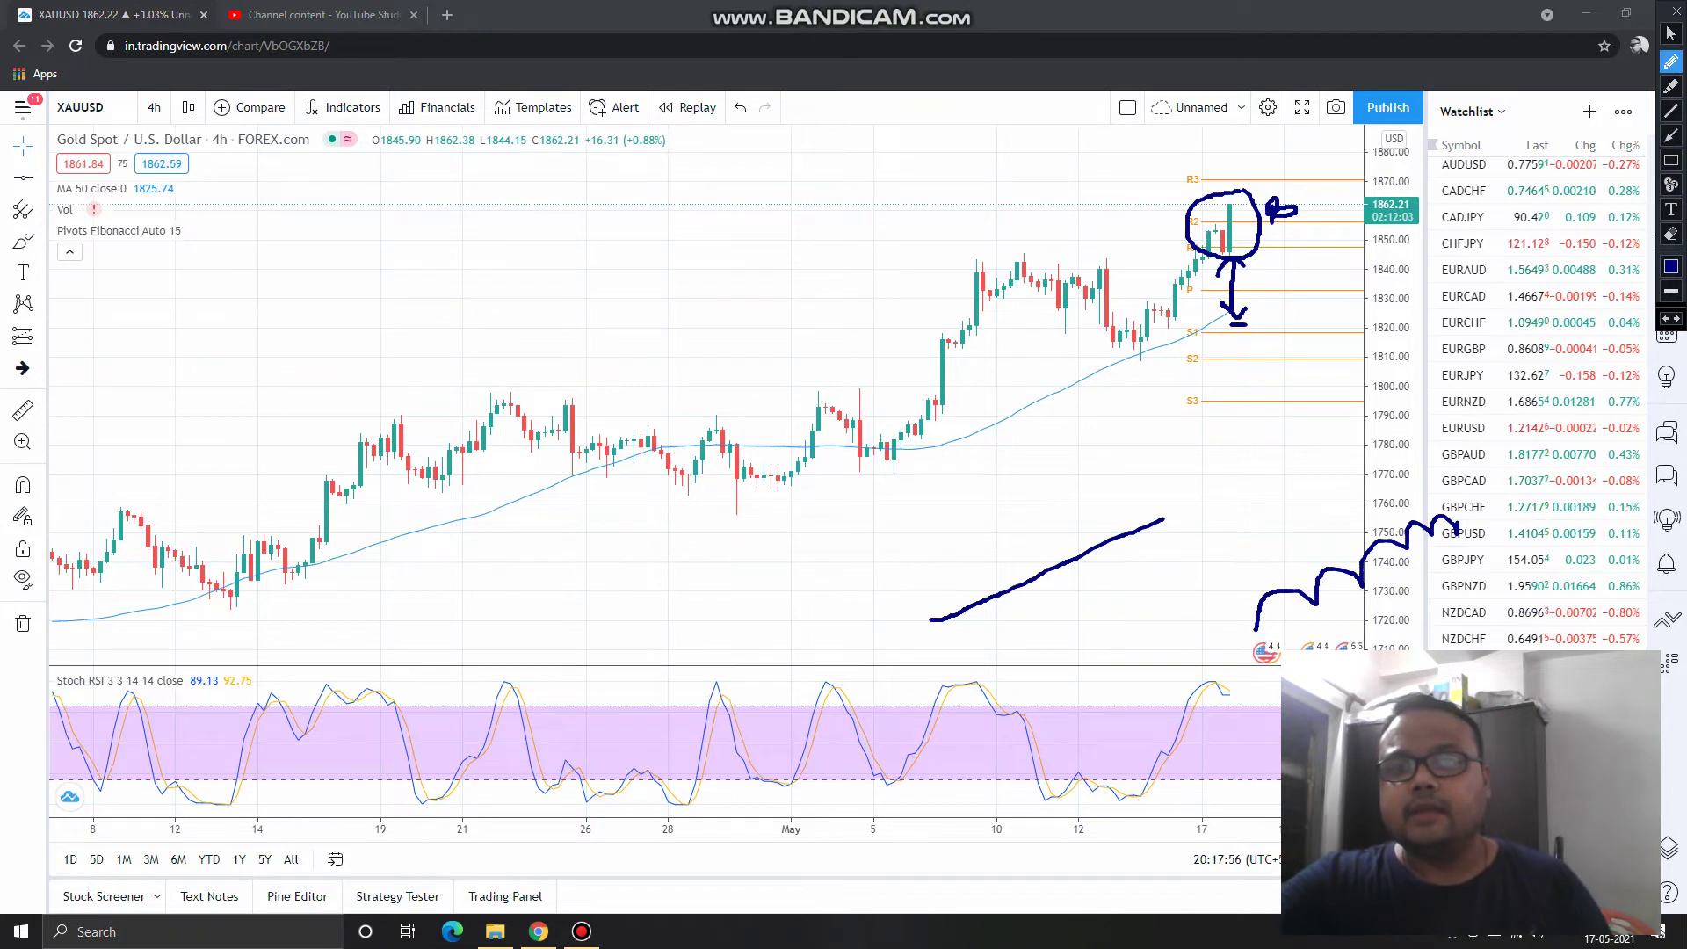
# - Extend the 50 MA stroke, circle the May 5 low and the 1790–1820 rally candles, and draw a P shape
pyautogui.moveTo(1046, 400); pyautogui.dragTo(1059, 391)
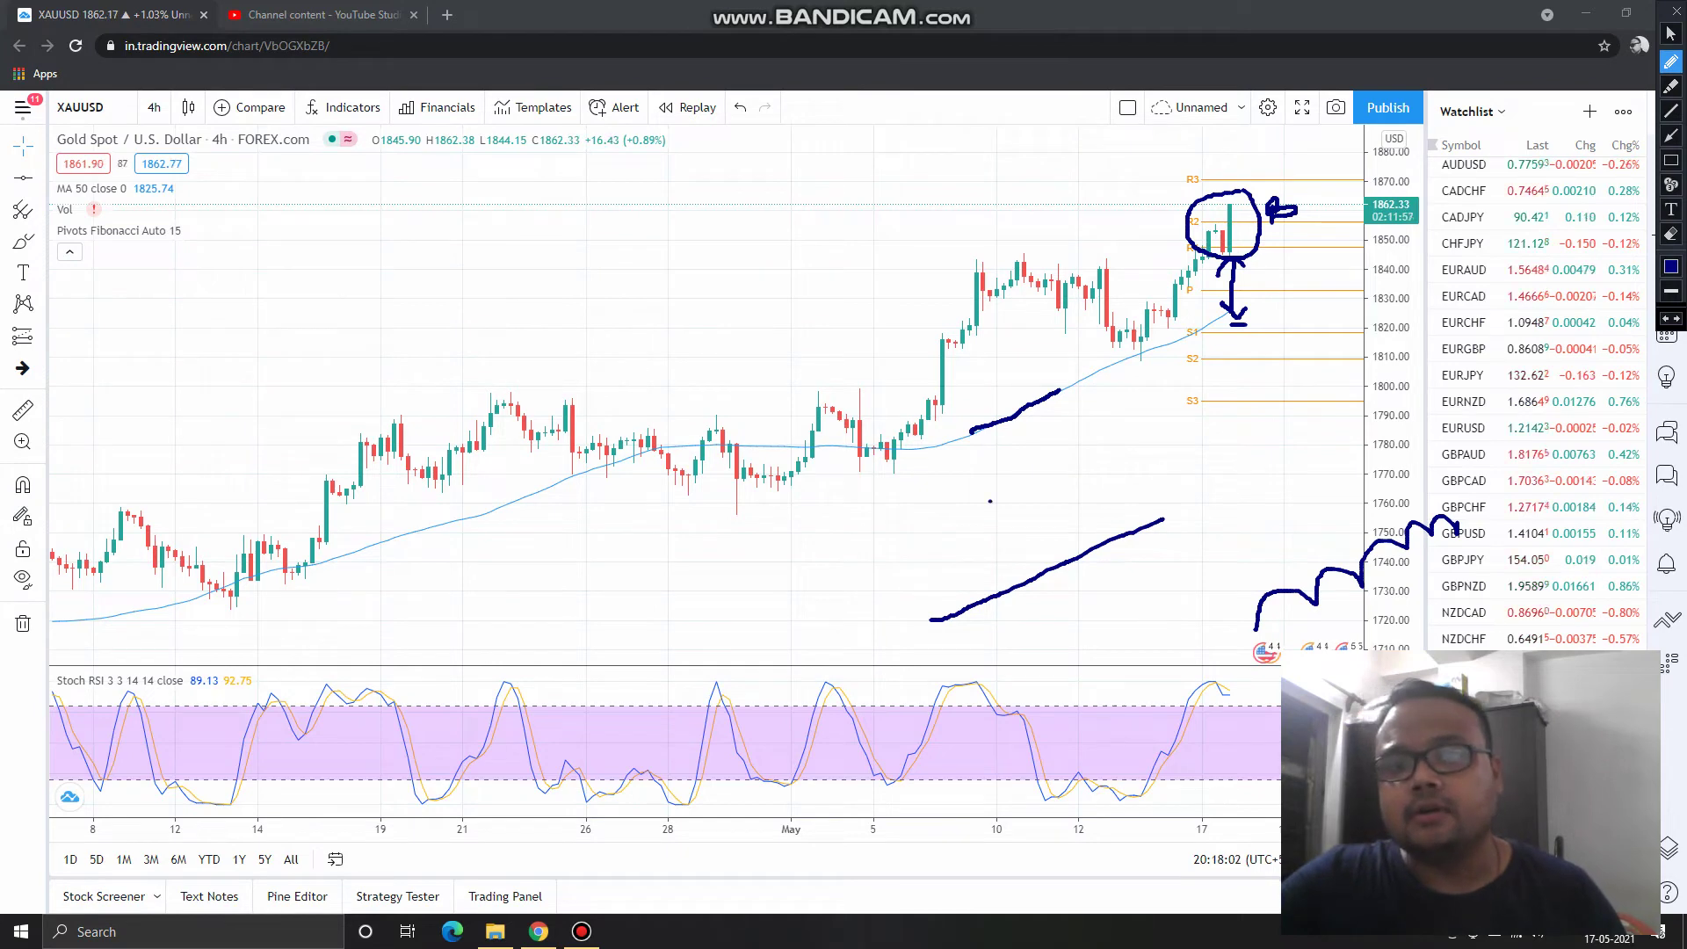
pyautogui.moveTo(883, 459)
pyautogui.mouseDown()
pyautogui.moveTo(908, 457)
pyautogui.moveTo(905, 435)
pyautogui.mouseUp()
pyautogui.moveTo(1020, 540)
pyautogui.mouseDown()
pyautogui.moveTo(1056, 506)
pyautogui.moveTo(1028, 527)
pyautogui.mouseUp()
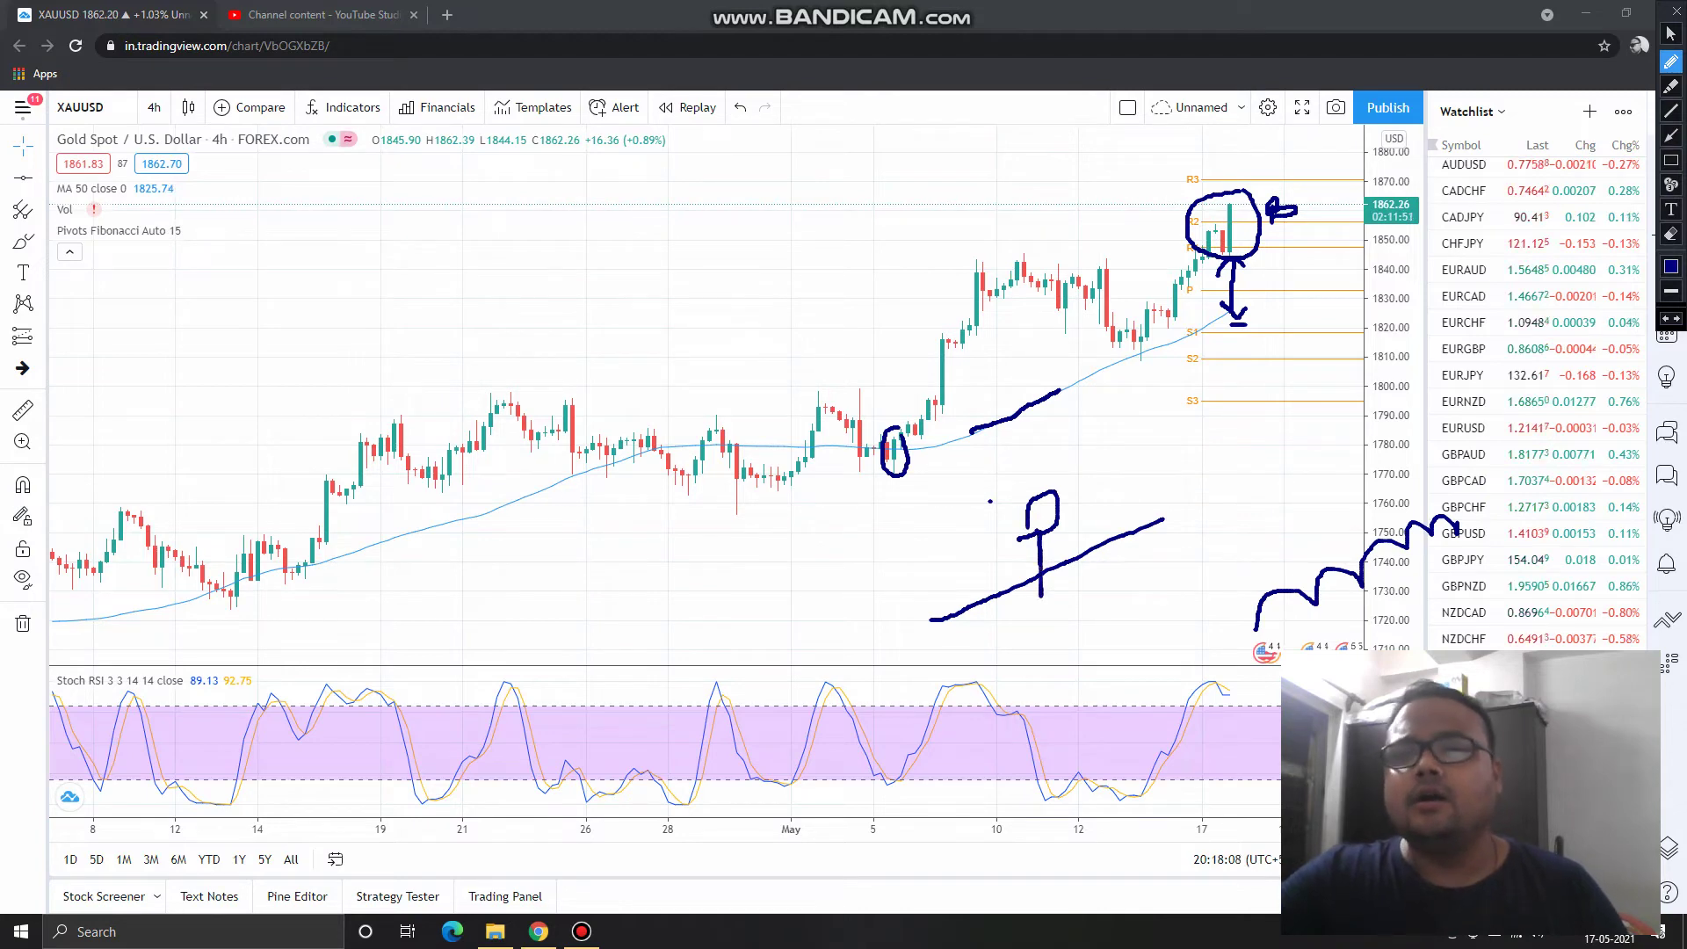
pyautogui.moveTo(947, 327); pyautogui.dragTo(939, 407)
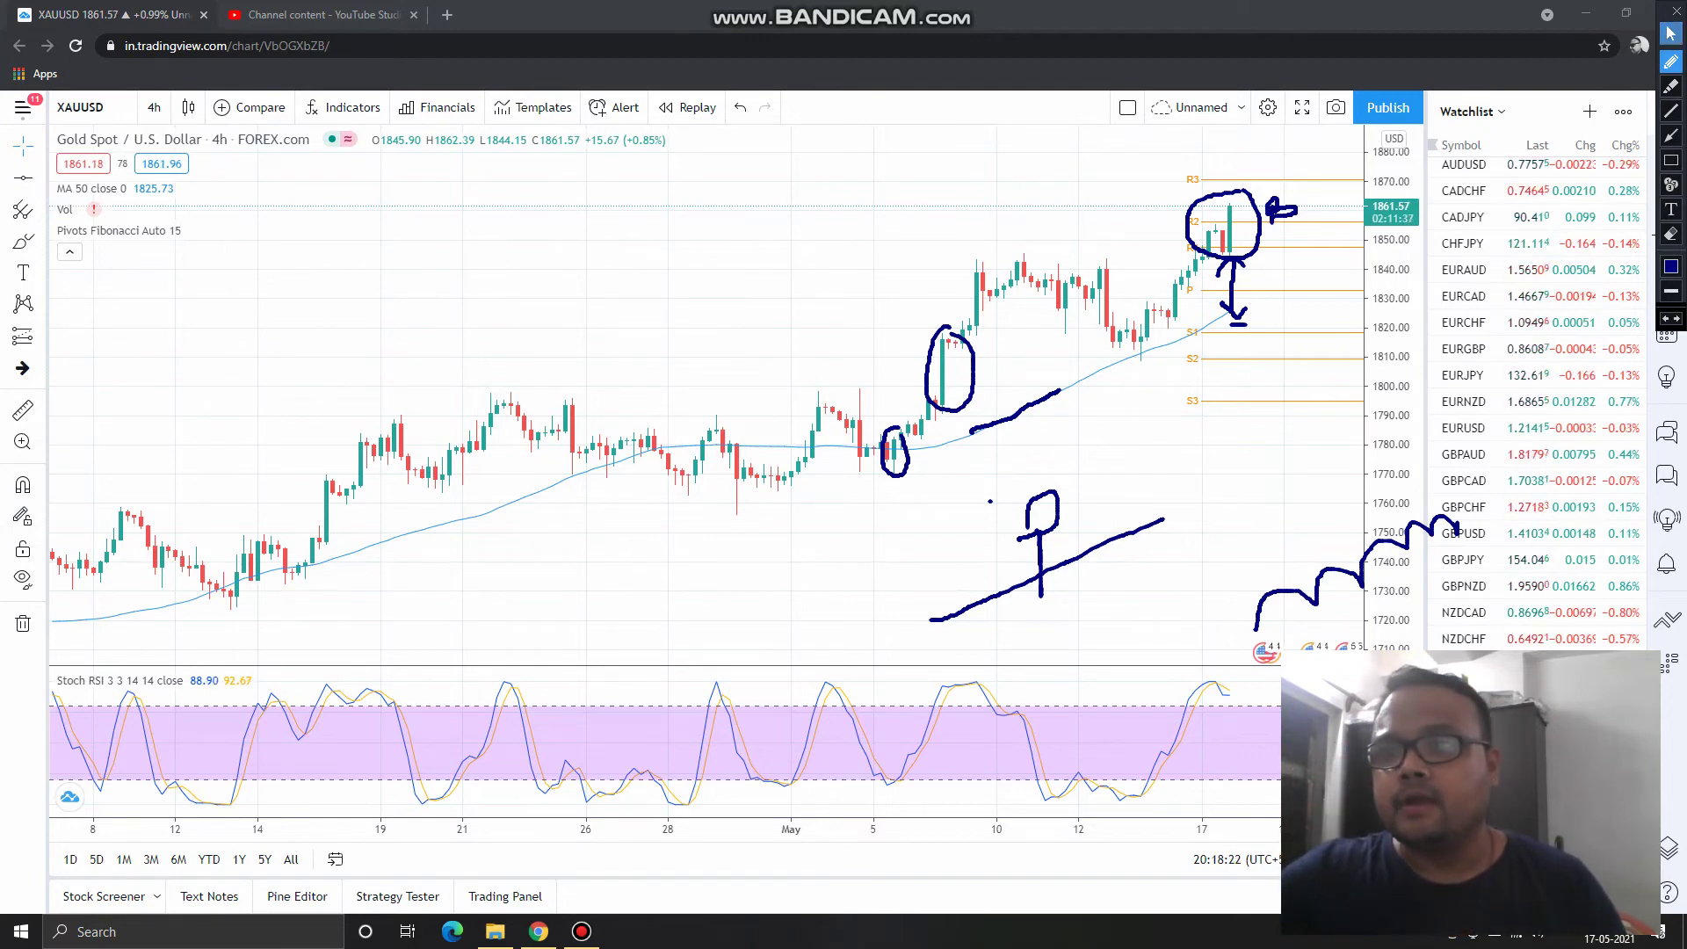
# - Clear the pen marks and draw a trend line from the May 5 low at 1768.84 to about 1835.21
pyautogui.press('Escape')
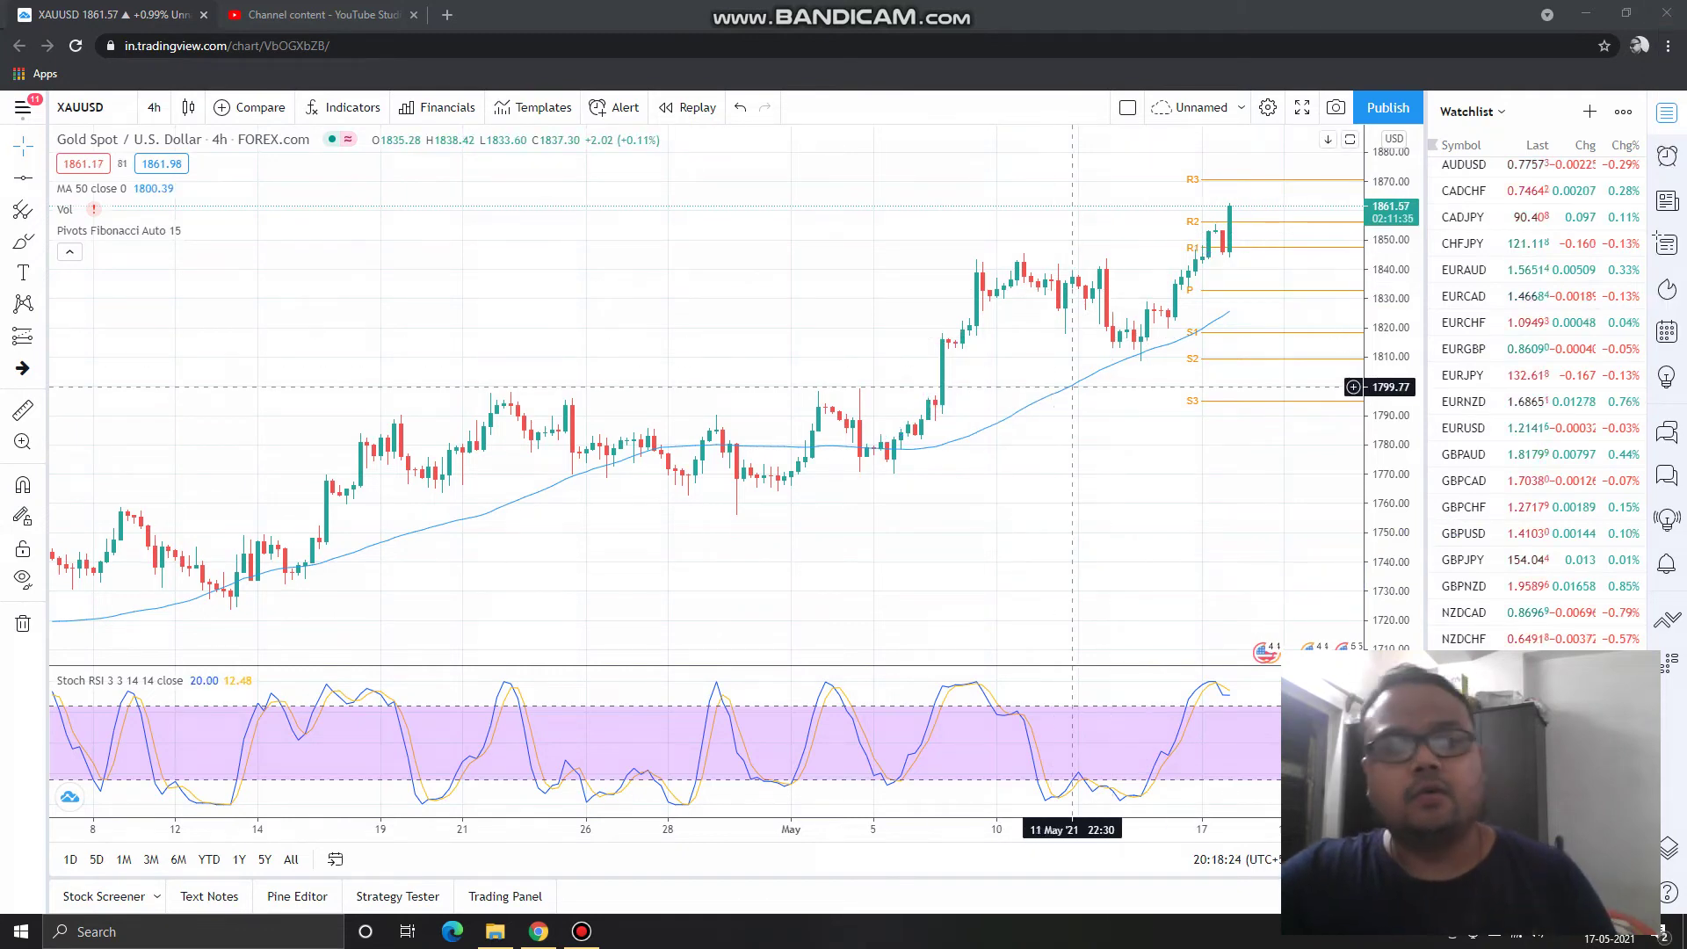
pyautogui.click(41, 178)
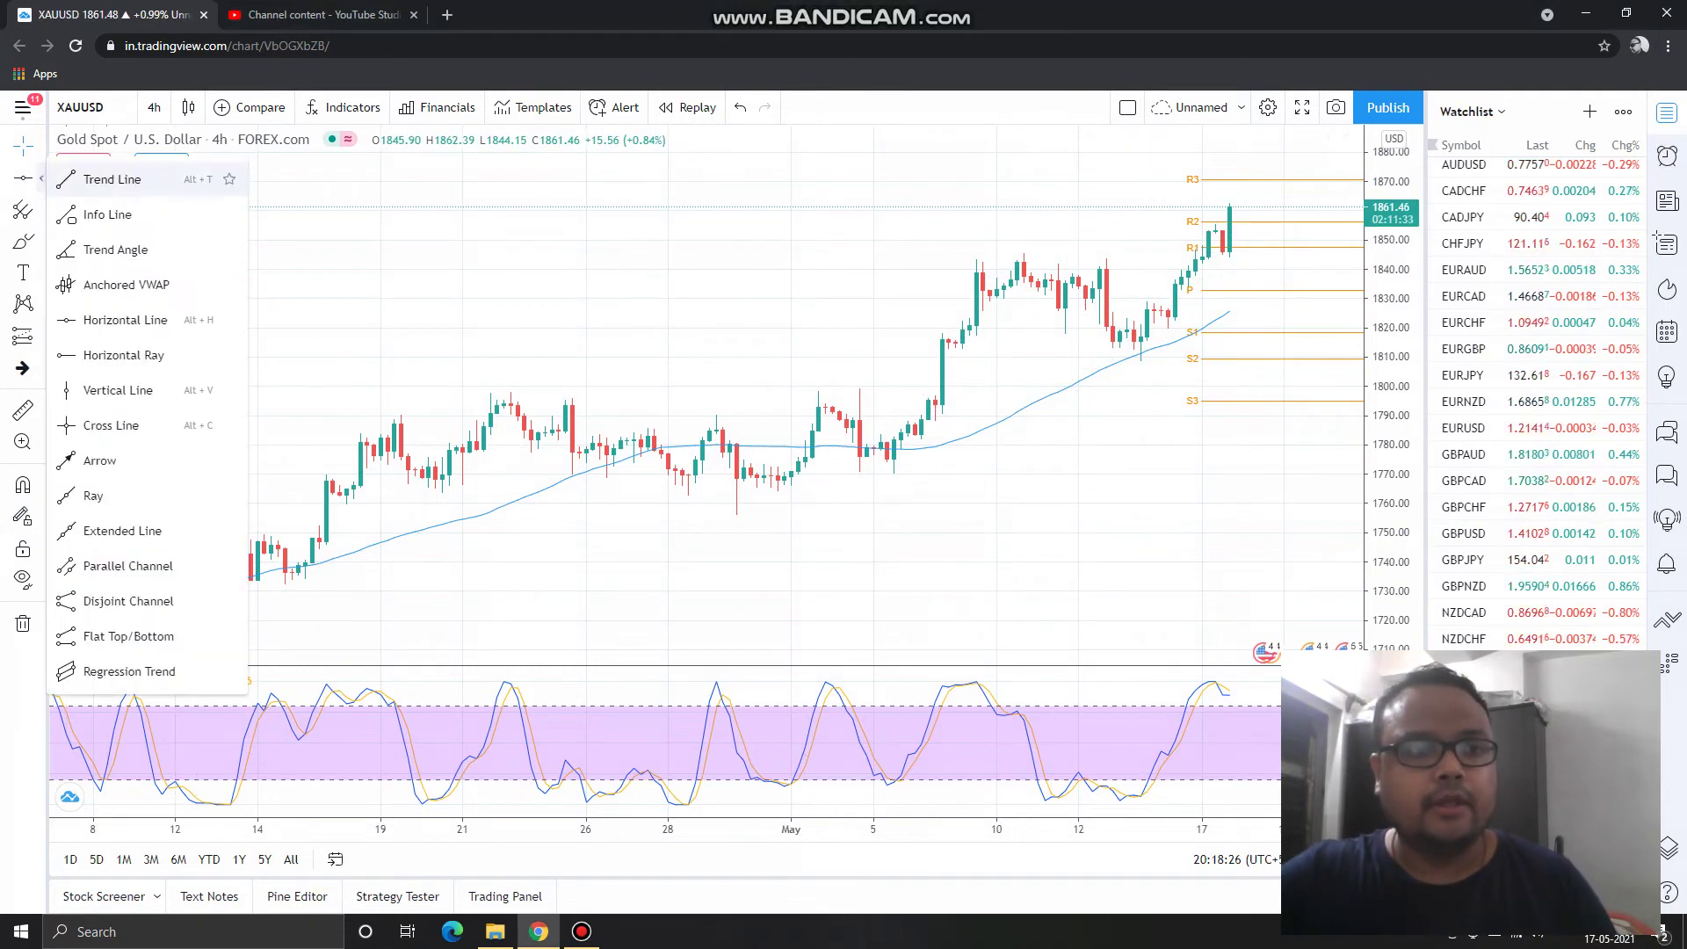
pyautogui.click(106, 173)
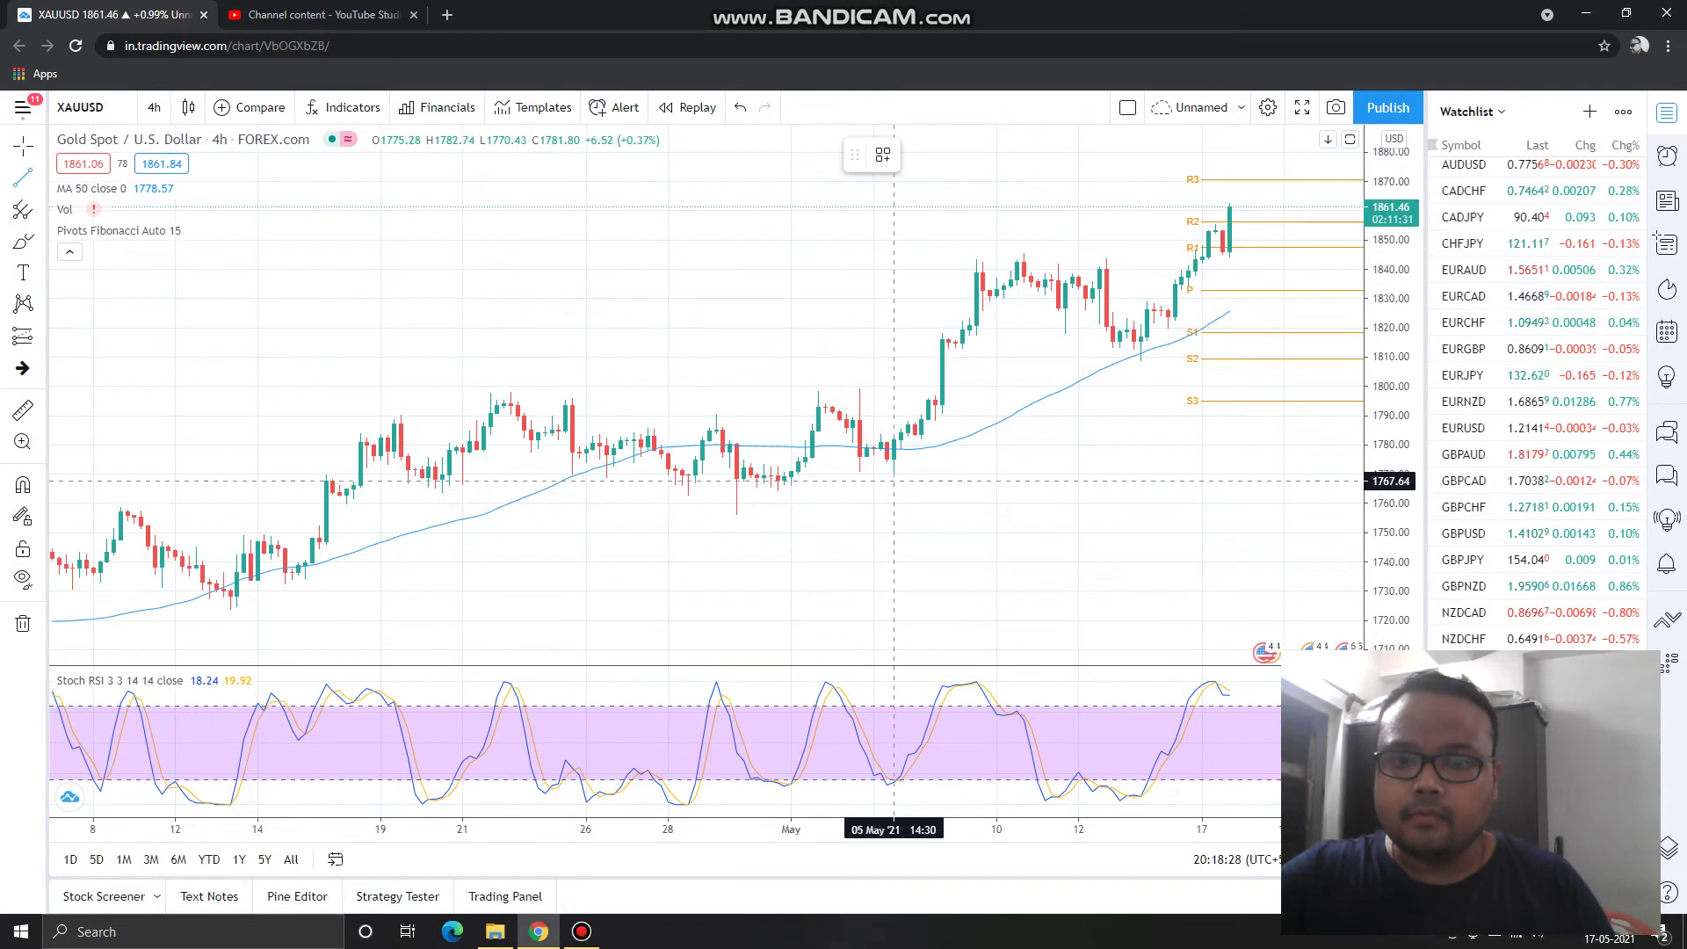
pyautogui.click(894, 478)
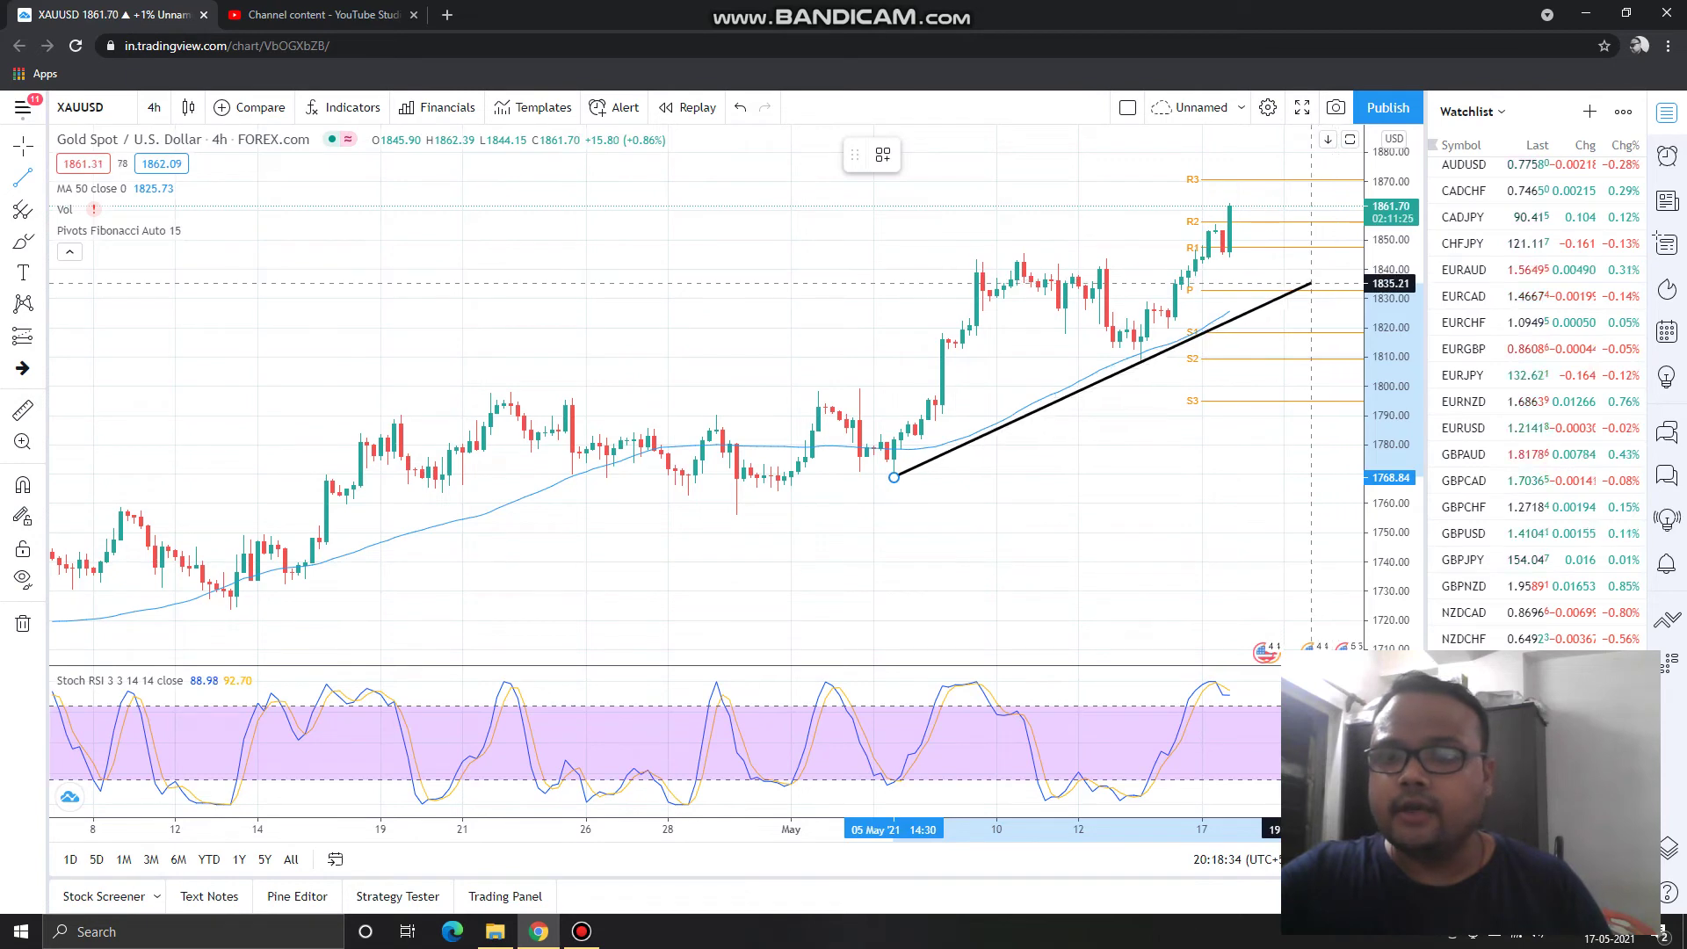
pyautogui.click(1311, 283)
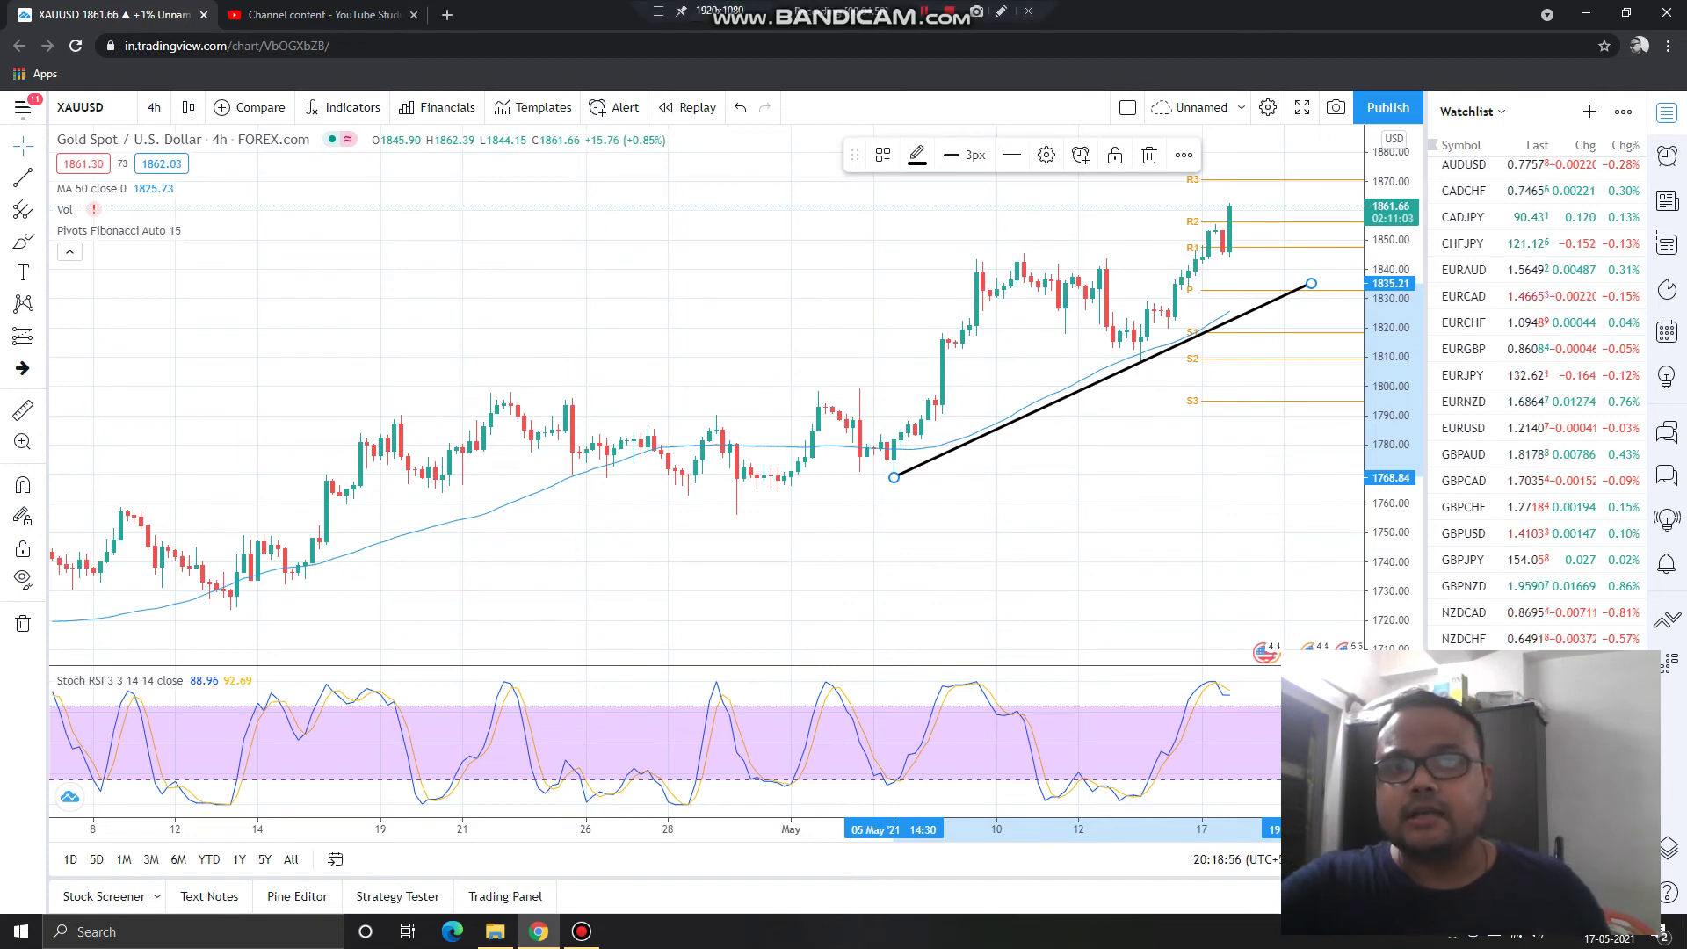
# - With the pen, trace the trend line near S1 around 1820 and add a tick near the P level around 1830
pyautogui.click(1001, 11)
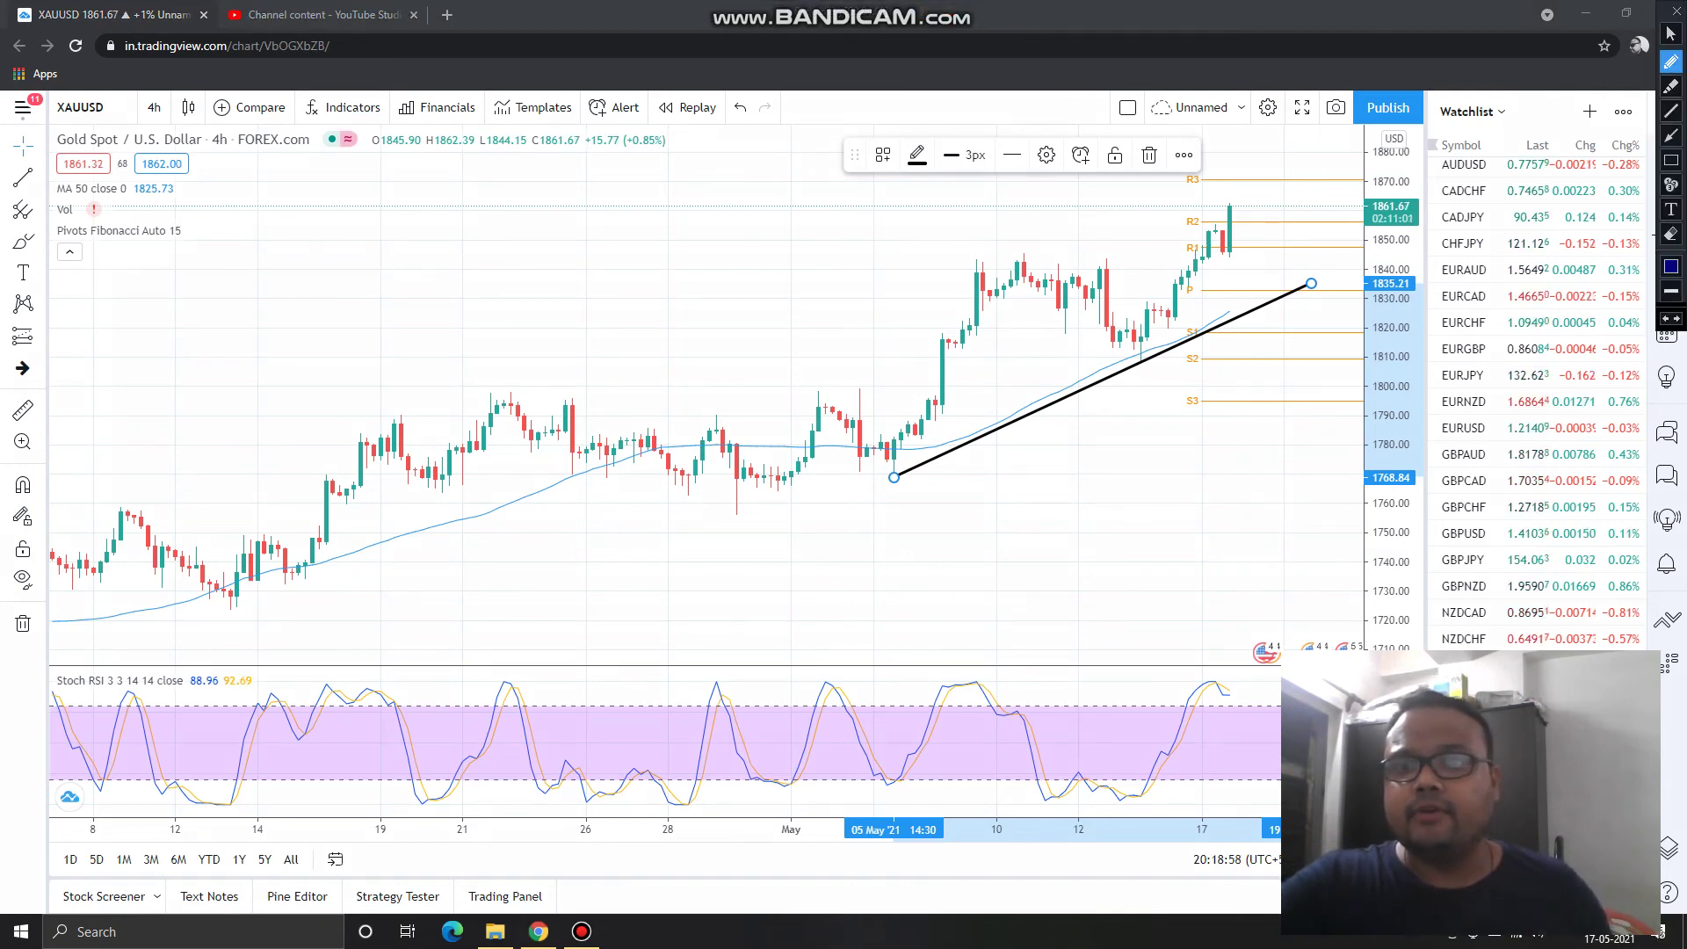
pyautogui.moveTo(1174, 345); pyautogui.dragTo(1237, 325)
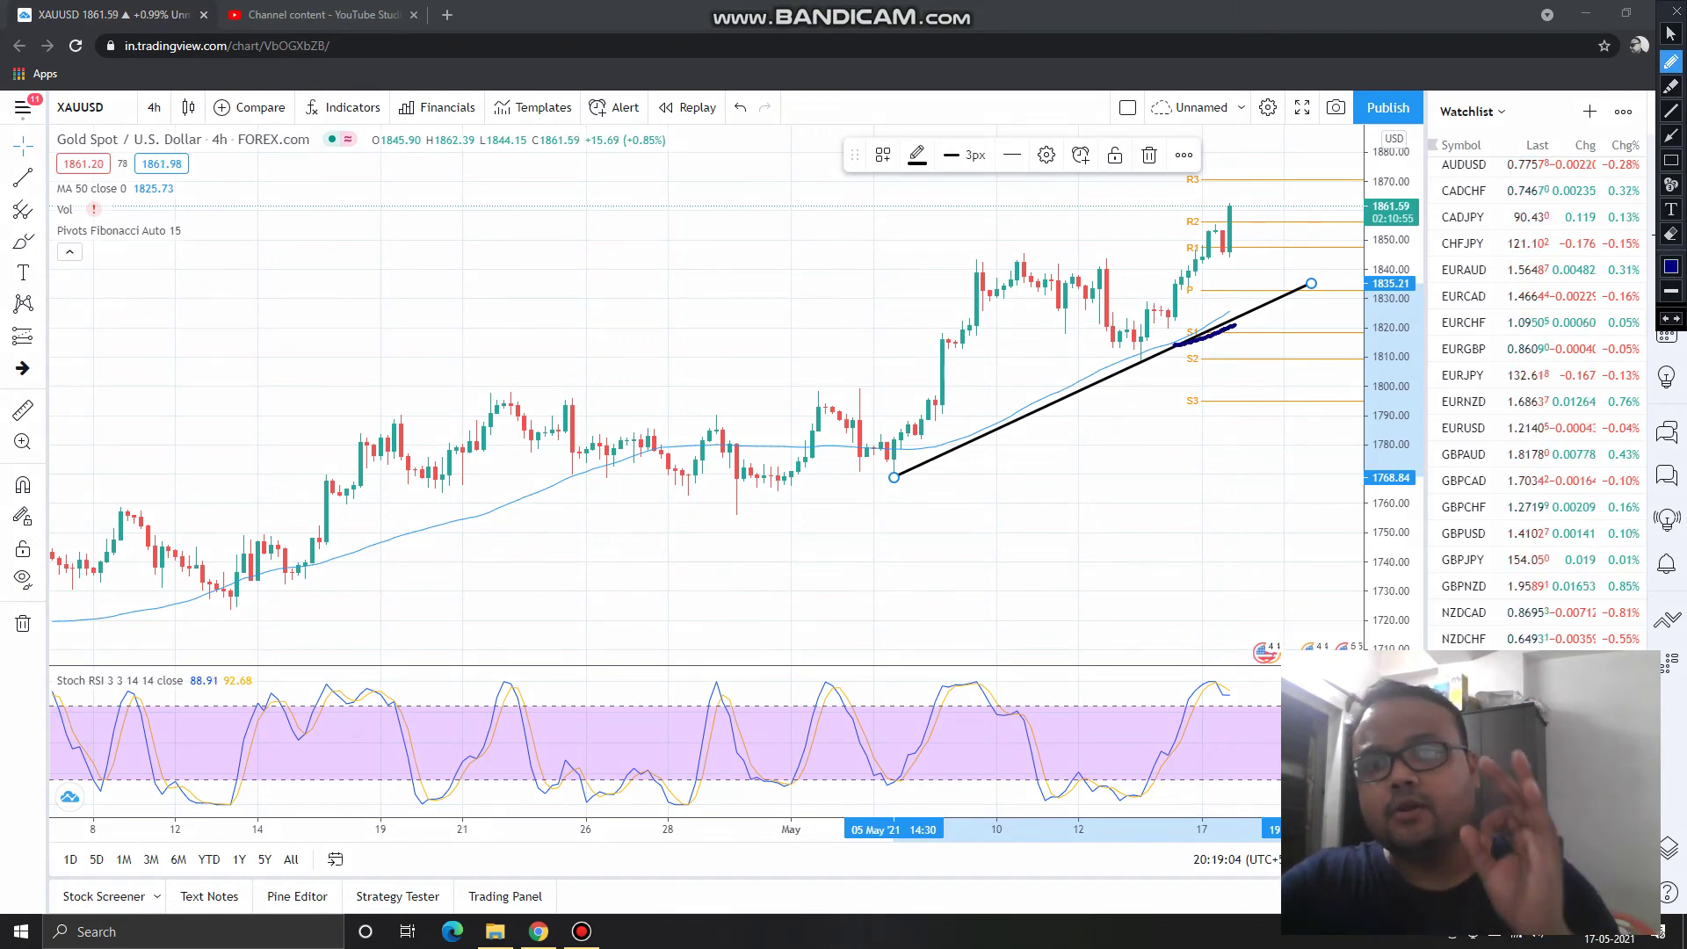
pyautogui.moveTo(1233, 292); pyautogui.dragTo(1262, 305)
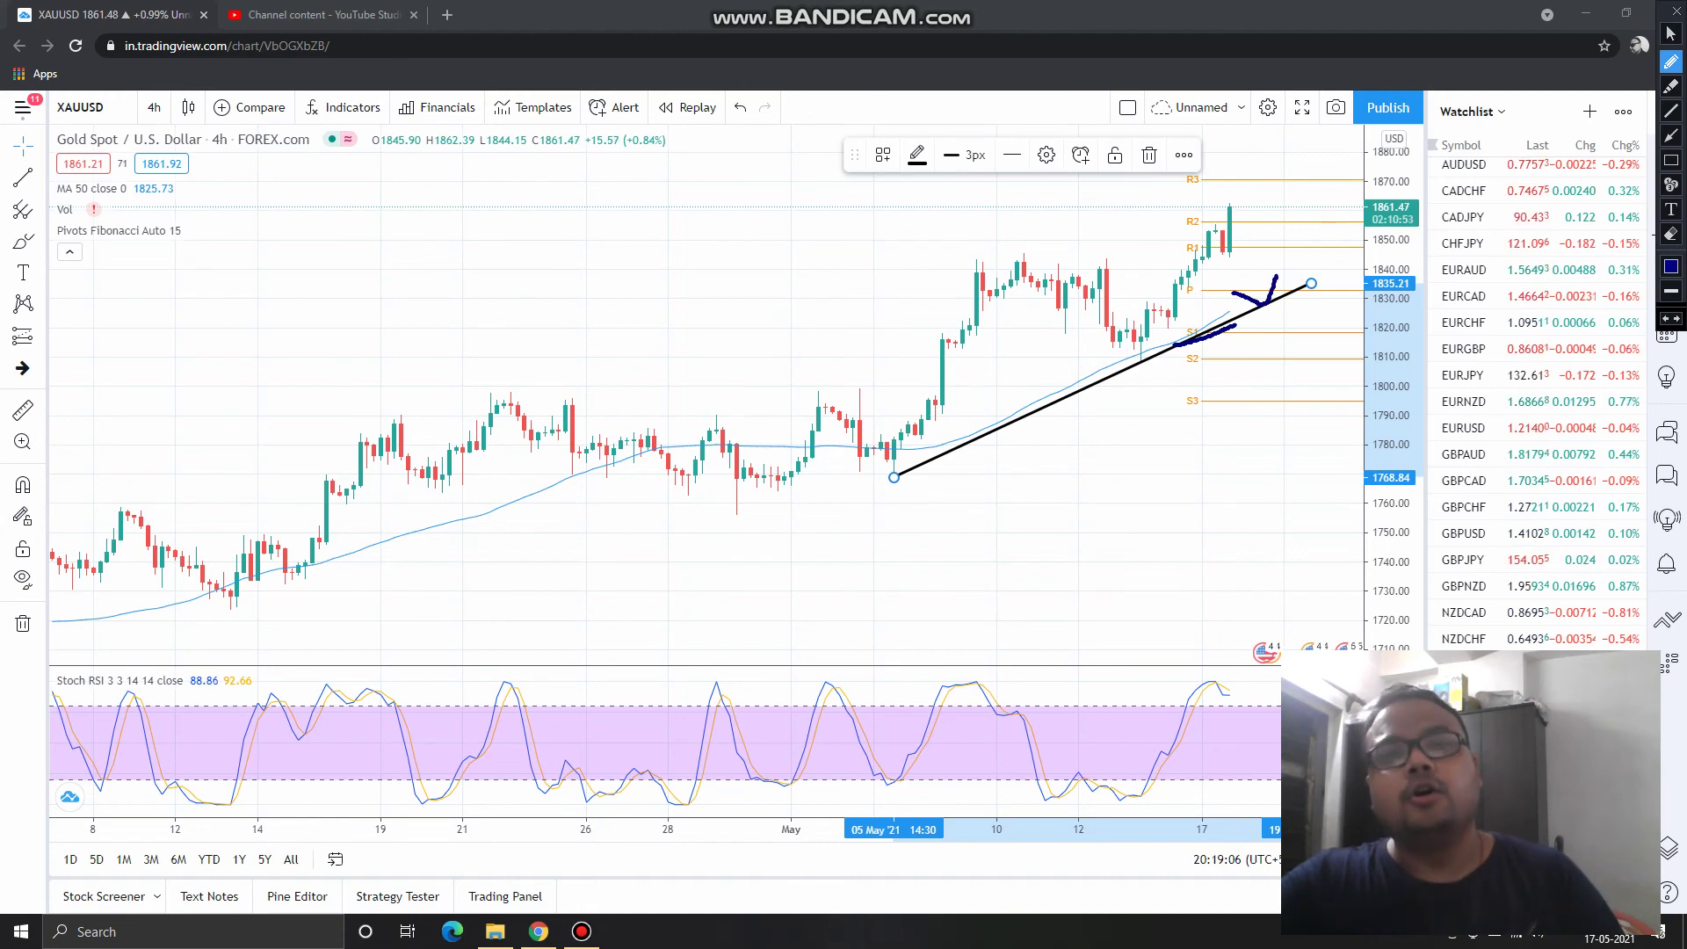